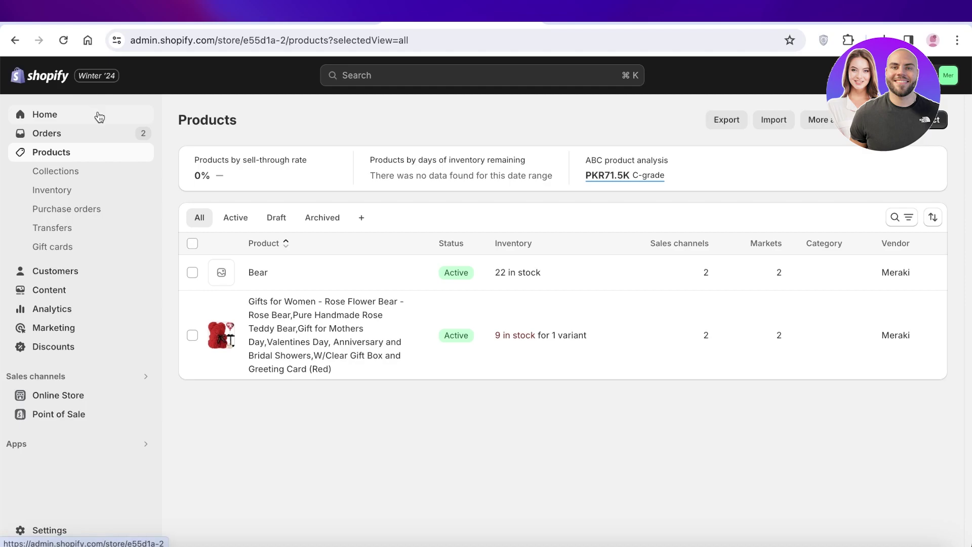
Step: Go to the store home, read through Meta's pixel overview, then head to Ads Manager
click(99, 117)
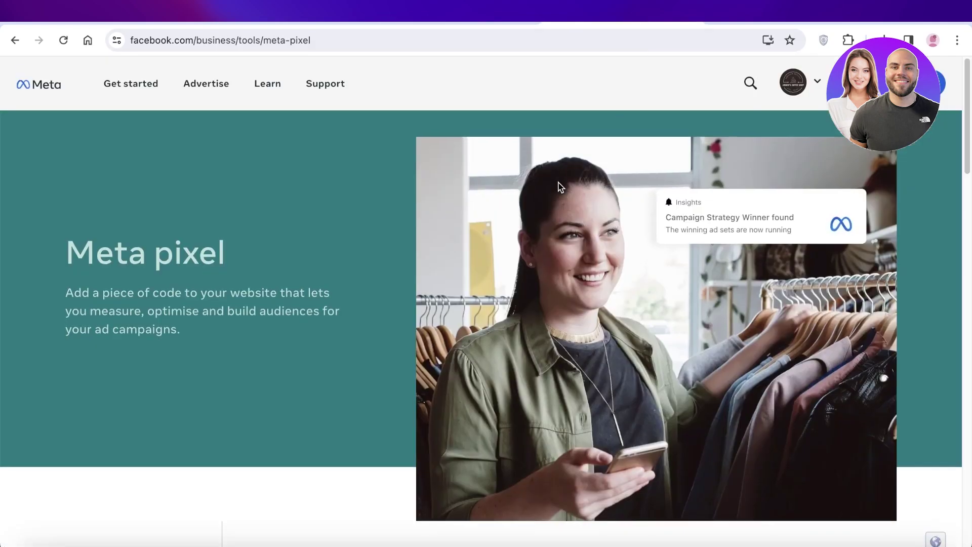
scroll(715, 203, down, 1)
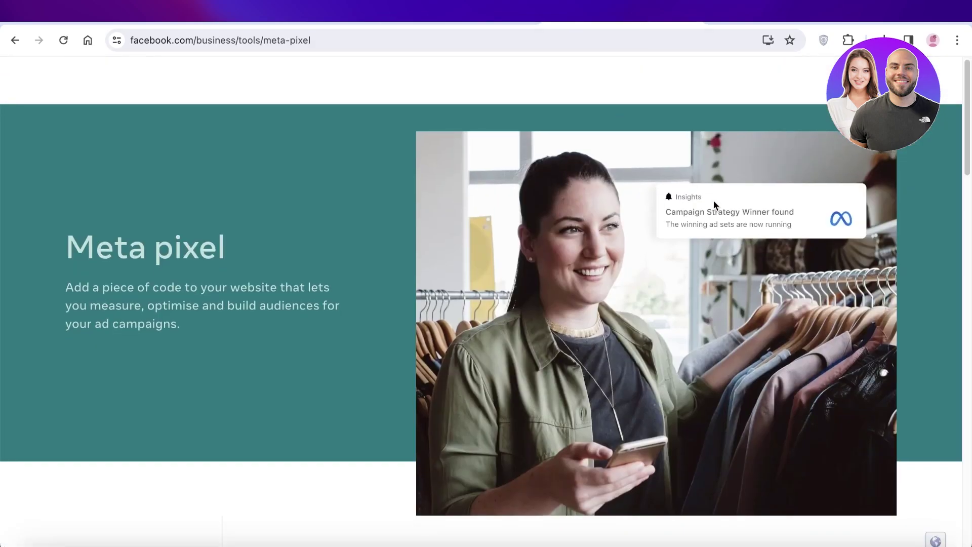
scroll(771, 208, up, 1)
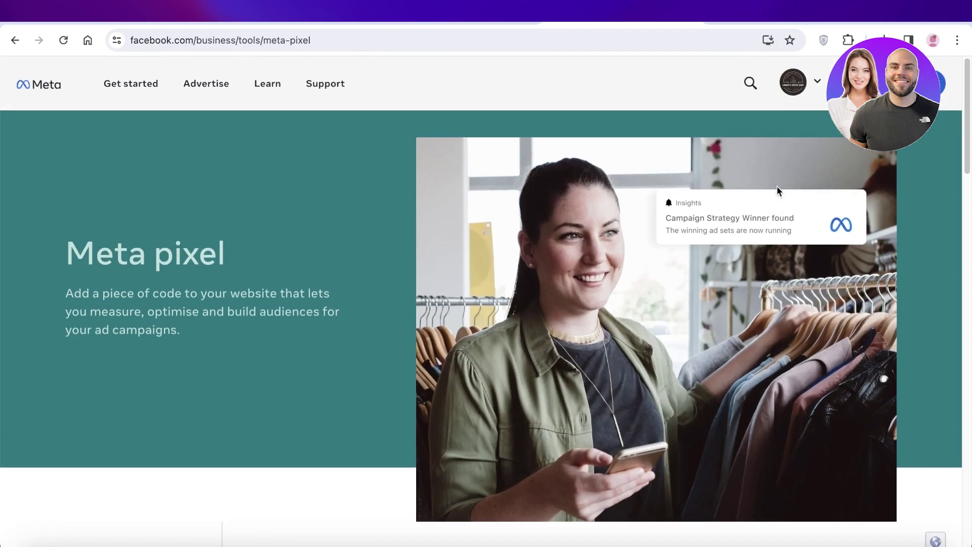
scroll(777, 188, down, 10)
scroll(707, 199, down, 5)
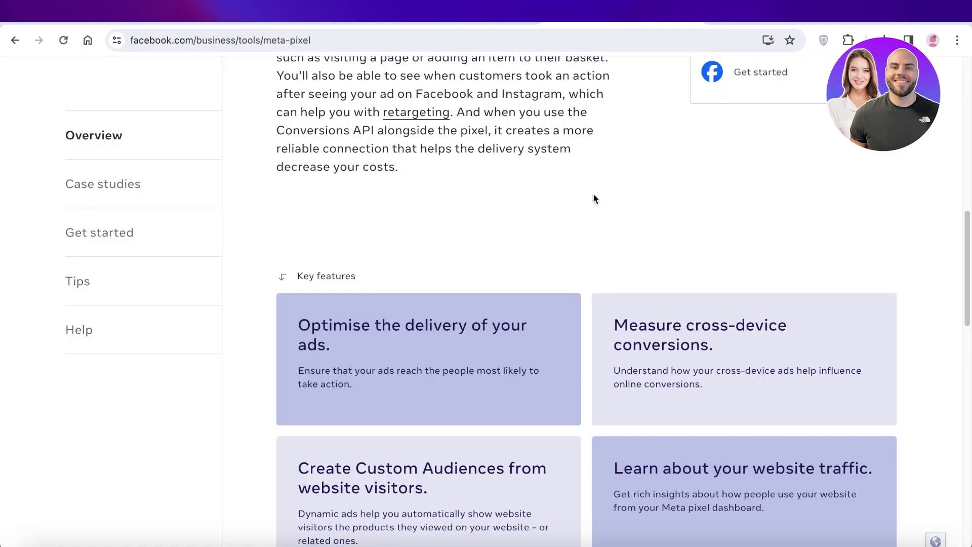
scroll(595, 200, down, 3)
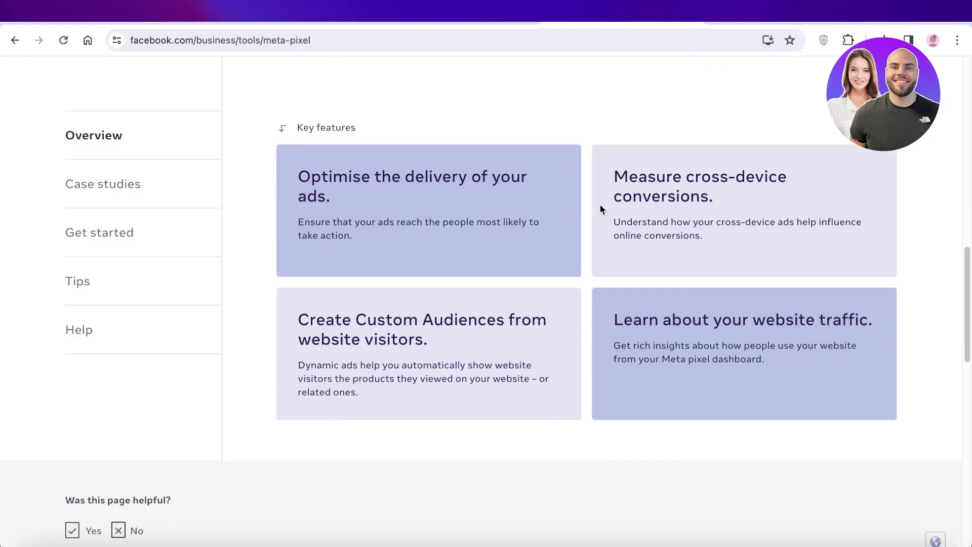
scroll(600, 205, down, 15)
scroll(598, 208, up, 20)
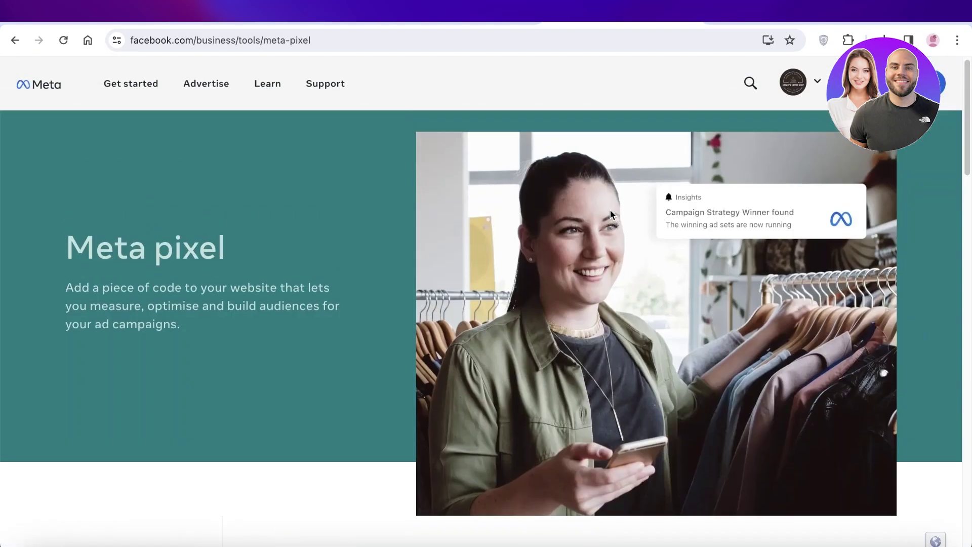
click(793, 82)
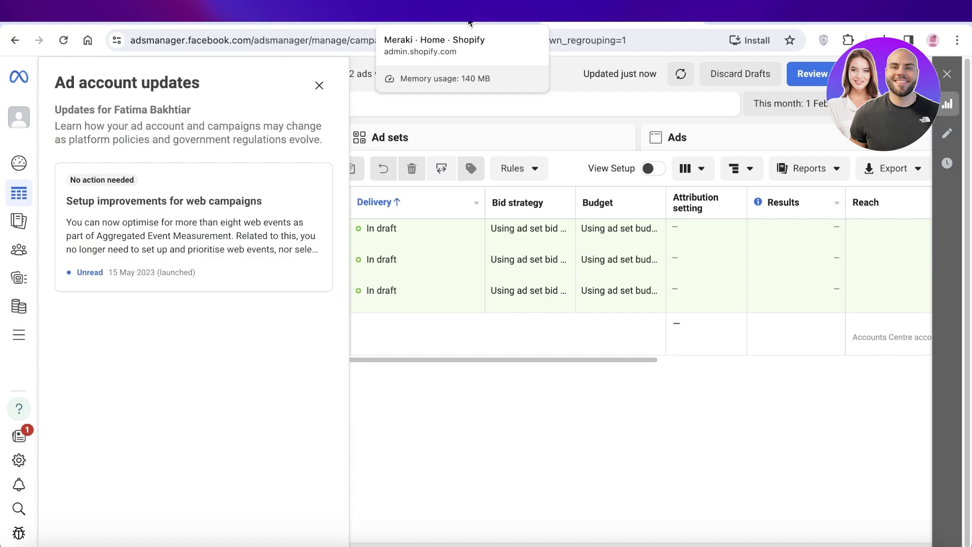
Step: Return to the Shopify admin home after checking Ads Manager's ad account updates
click(470, 23)
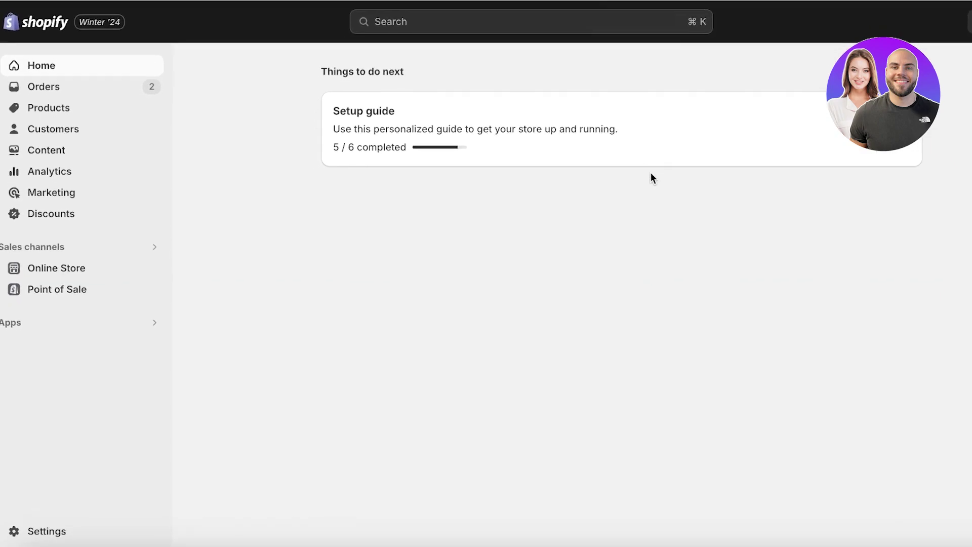
Step: Search the Shopify App Store for 'facebook' from Settings > Apps and sales channels
click(30, 531)
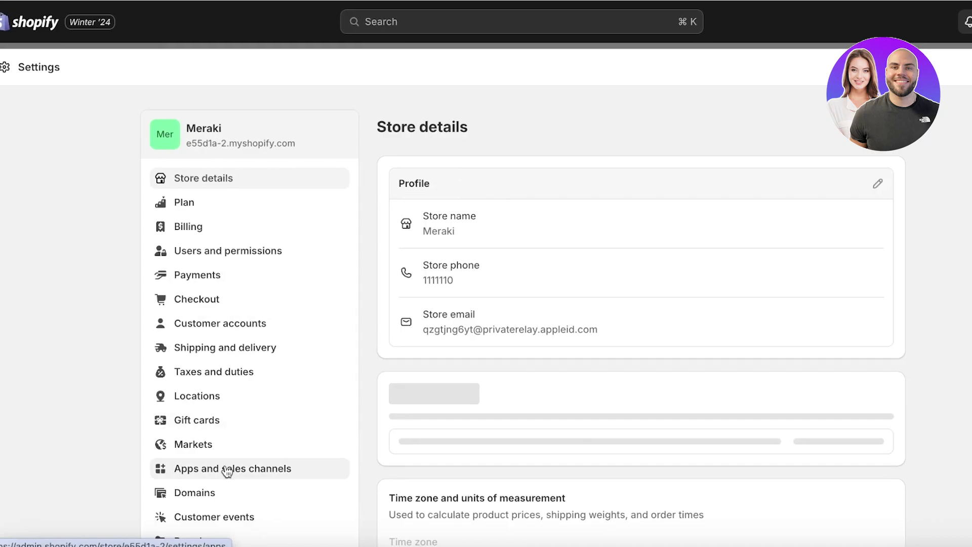
click(230, 468)
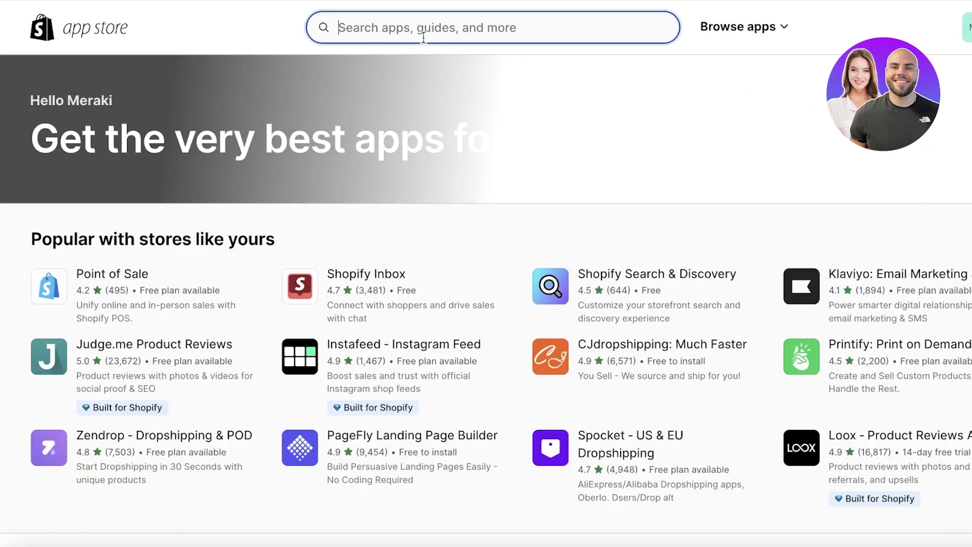
text(facebook)
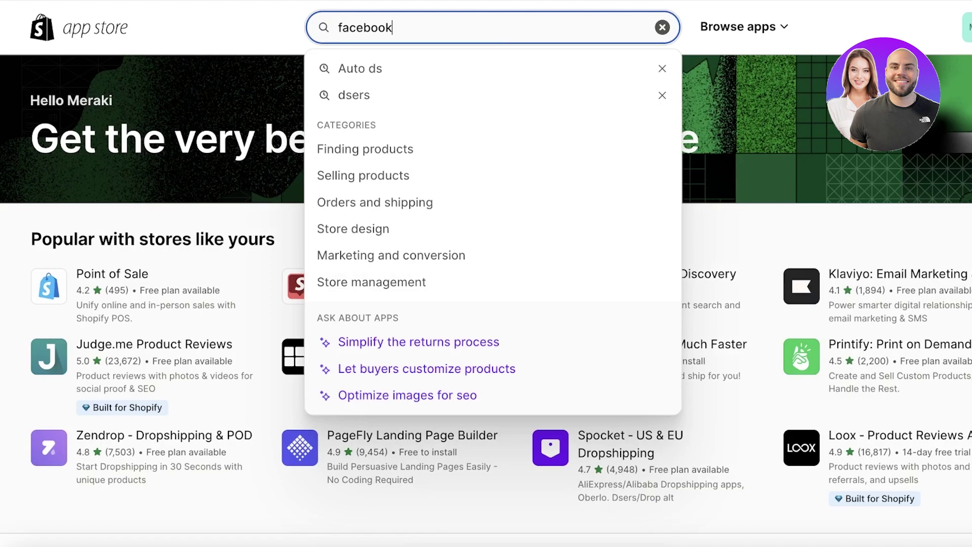
key(Return)
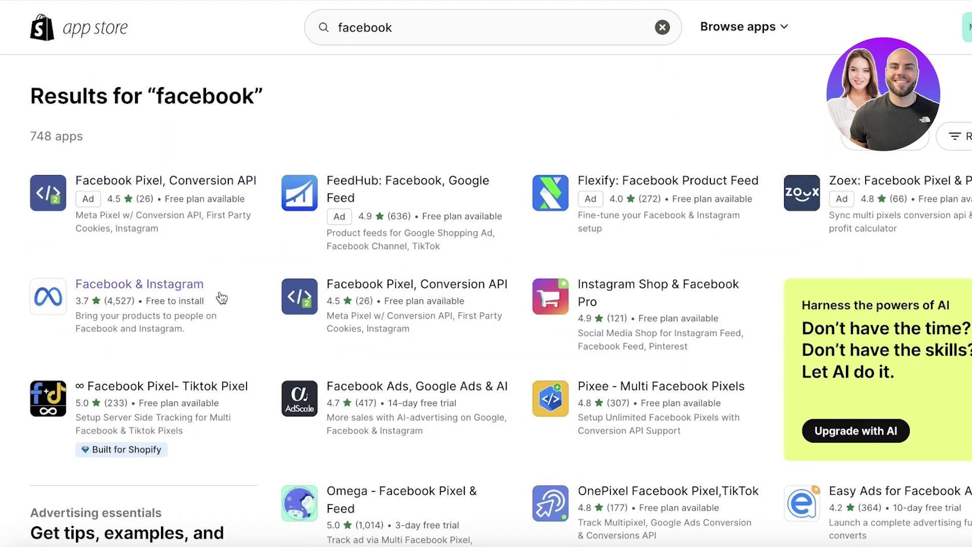
Step: Install the Facebook & Instagram app from its App Store page
click(164, 286)
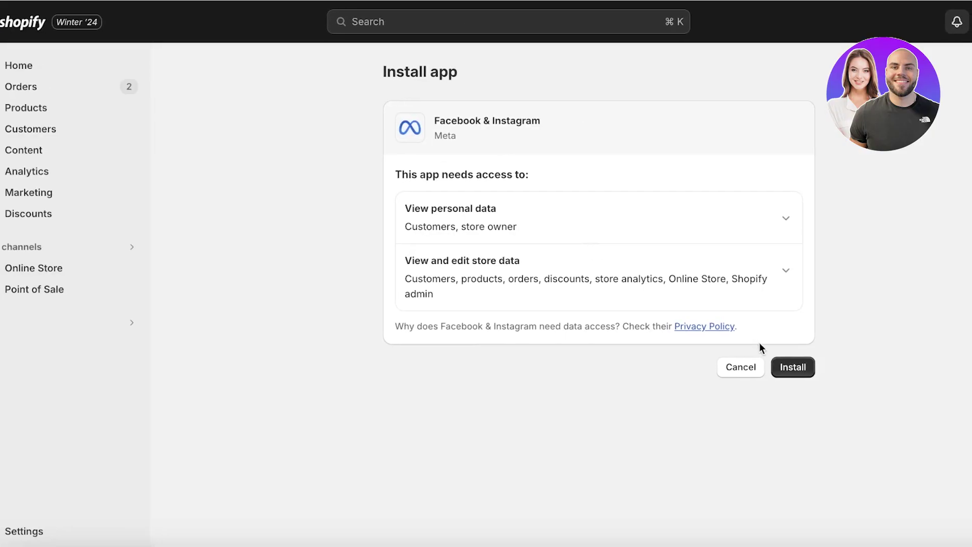
click(797, 375)
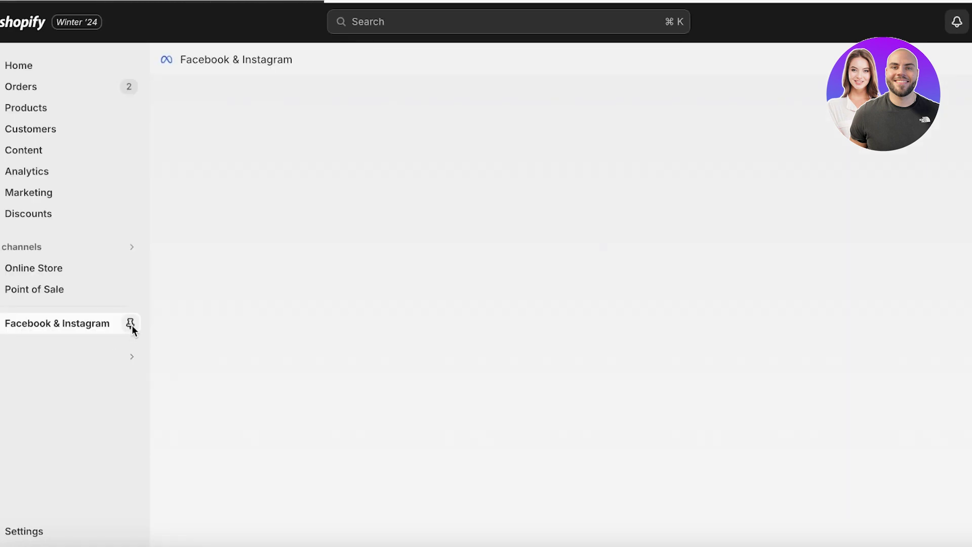
Step: Pin the Facebook & Instagram app and start the Advantage+ catalogue ads setup
click(131, 323)
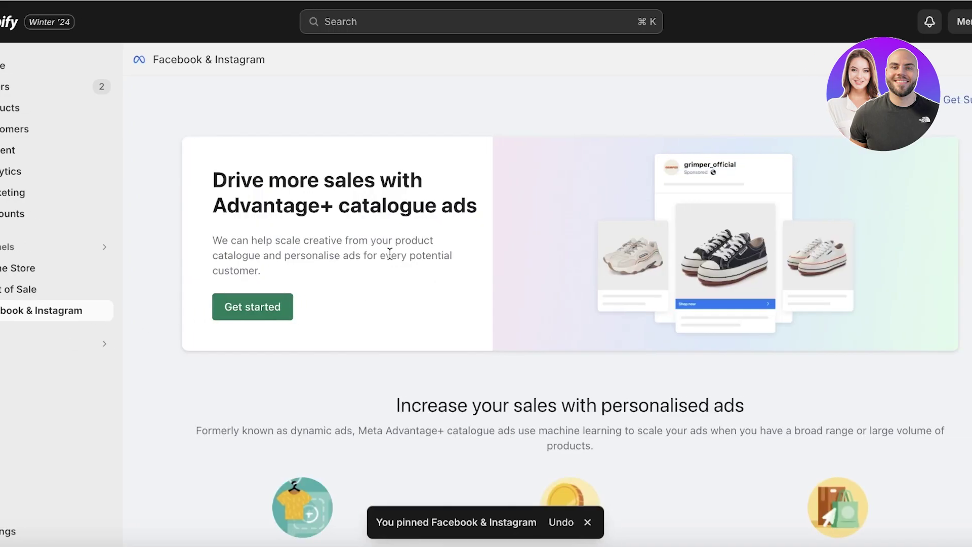
scroll(417, 255, down, 2)
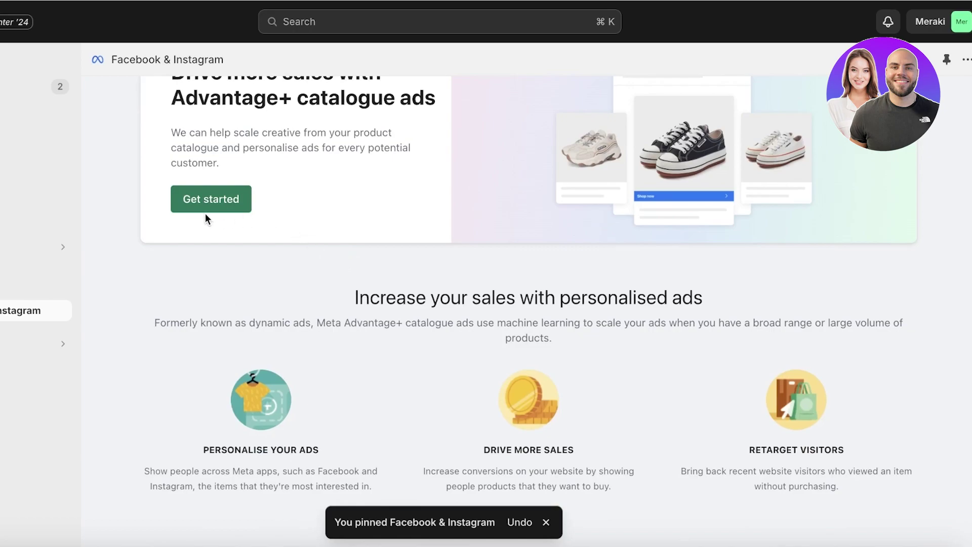
click(205, 210)
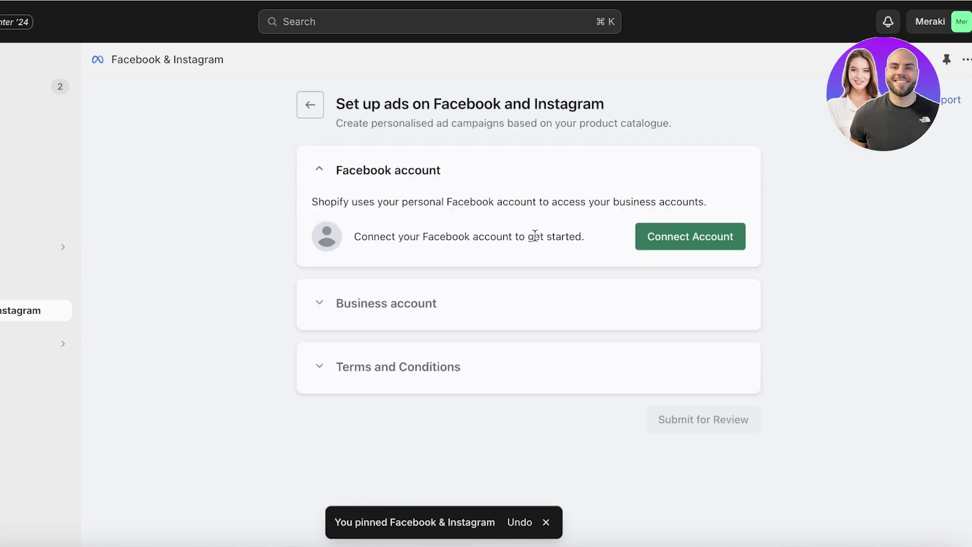
Step: Connect the Facebook account and the existing business account to the app
click(657, 237)
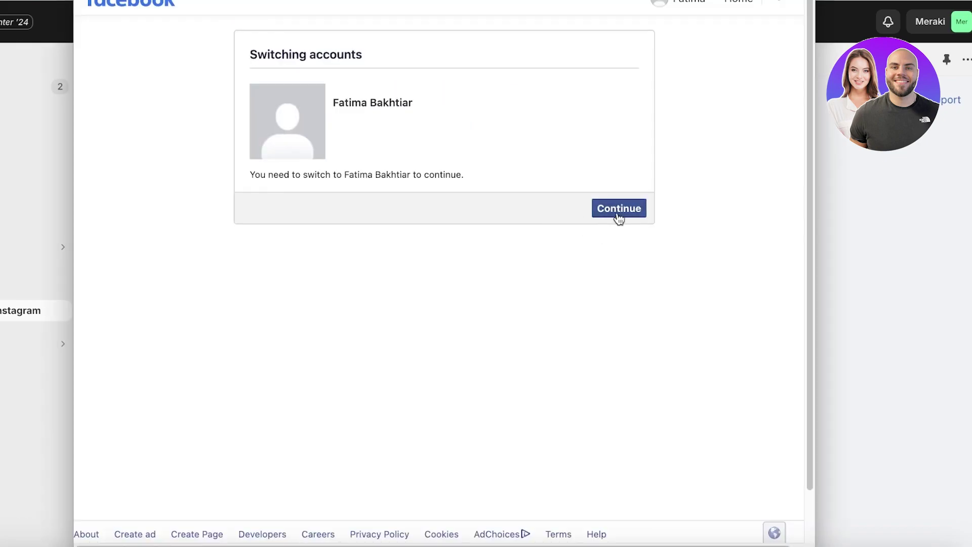
click(619, 218)
click(283, 336)
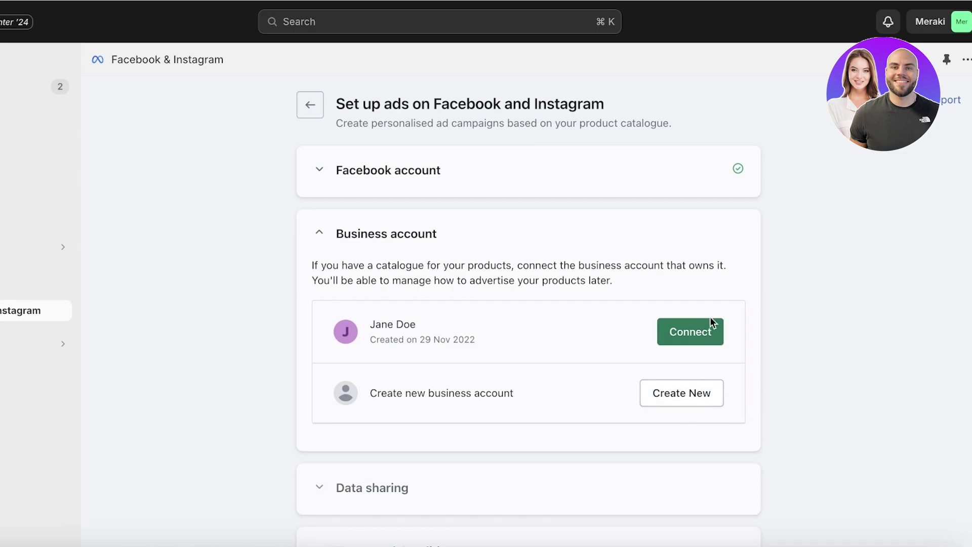
click(686, 348)
click(690, 394)
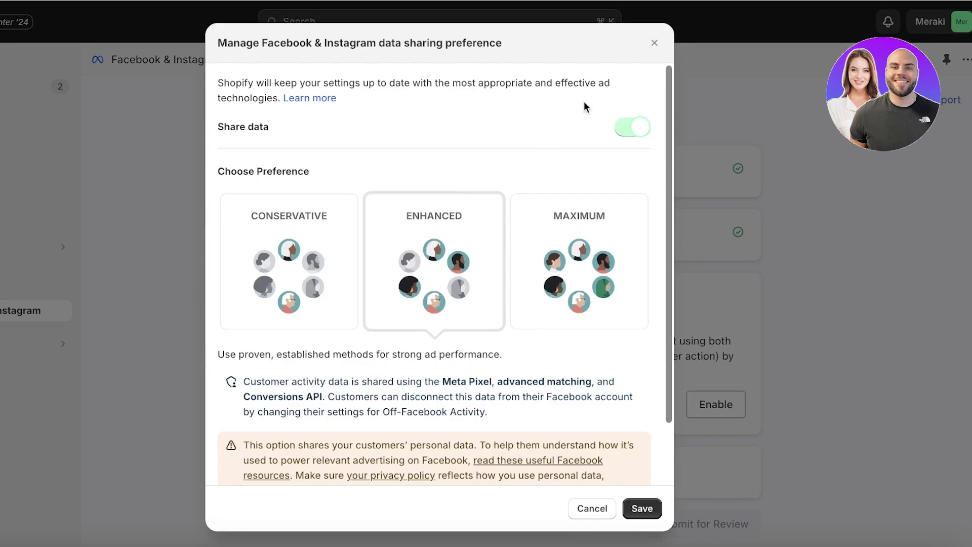
Step: Compare Conservative, Enhanced and Maximum data sharing with details, then save Enhanced
click(284, 234)
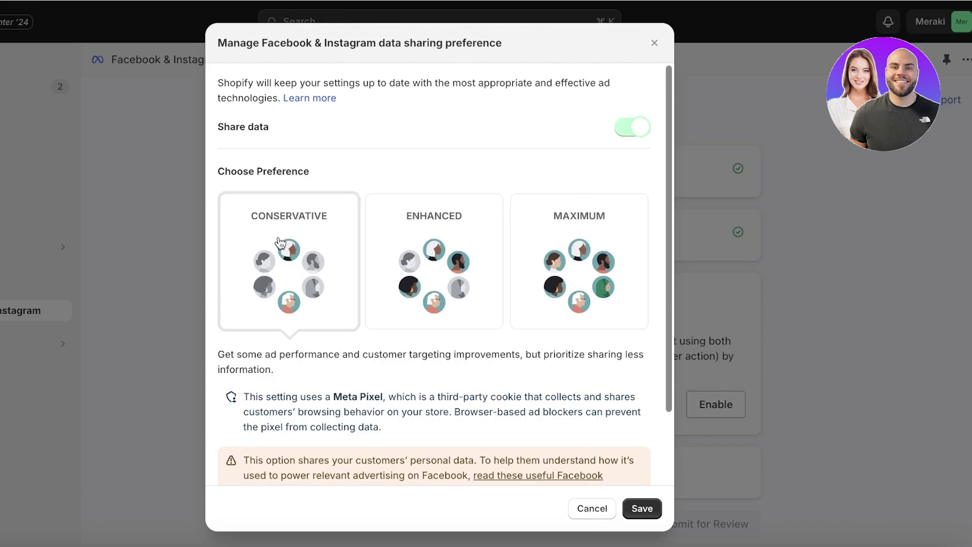
click(434, 250)
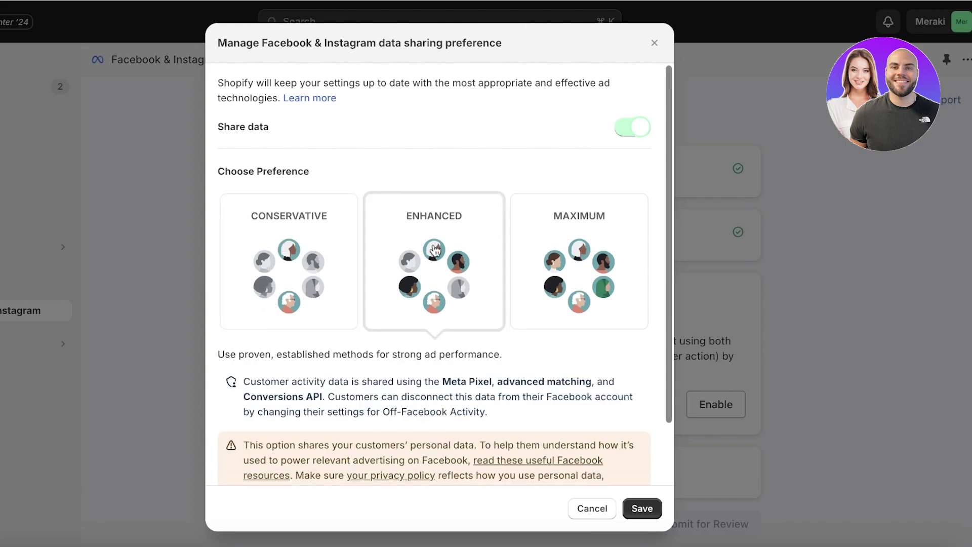
click(561, 276)
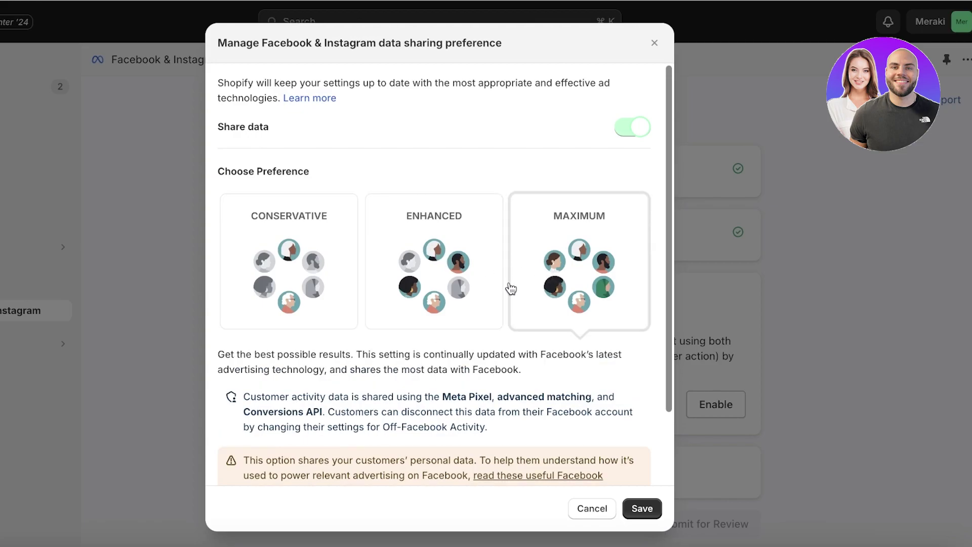
click(461, 287)
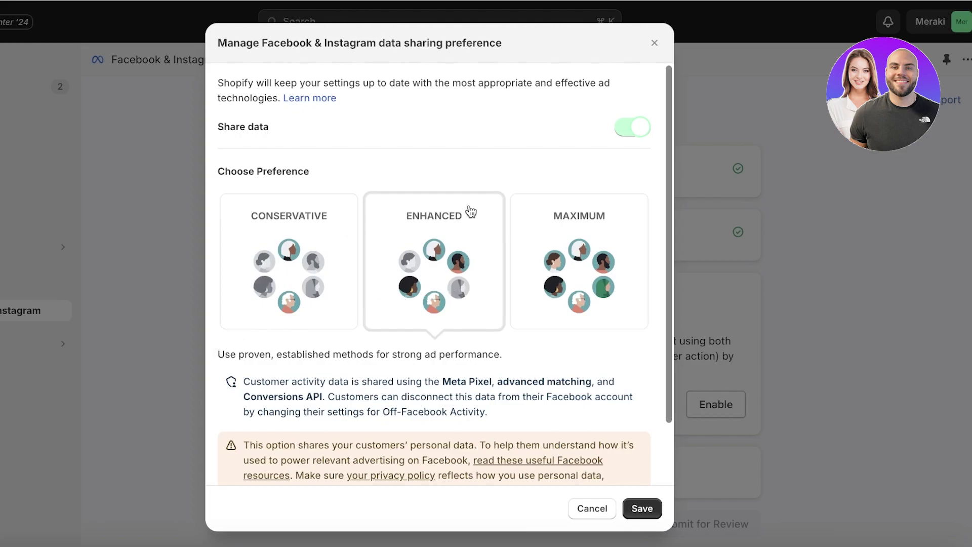
scroll(462, 248, down, 2)
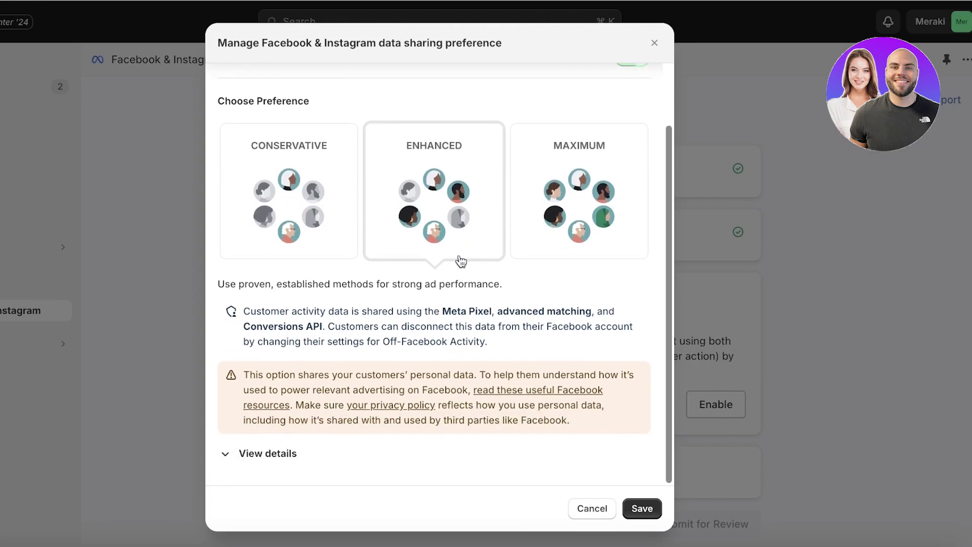
click(262, 452)
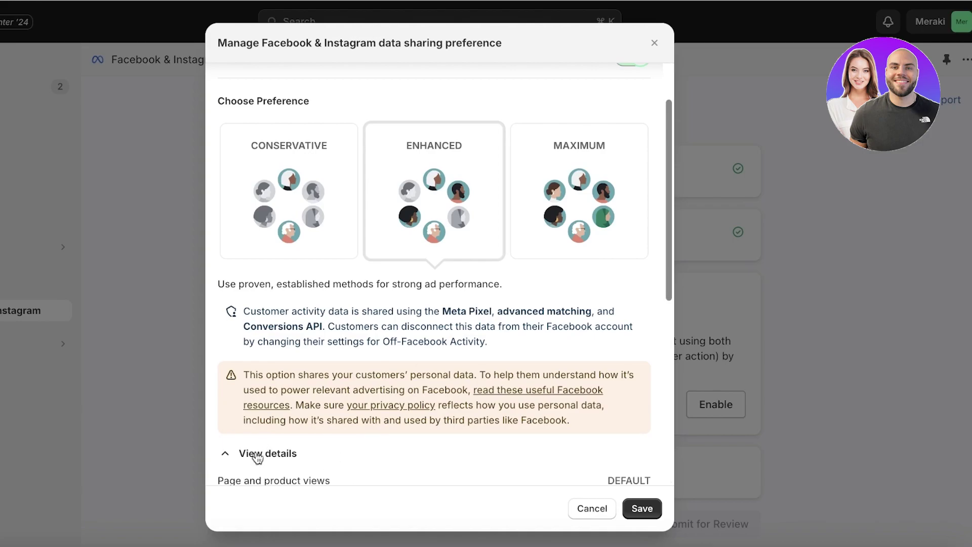
scroll(266, 436, down, 7)
scroll(440, 286, up, 10)
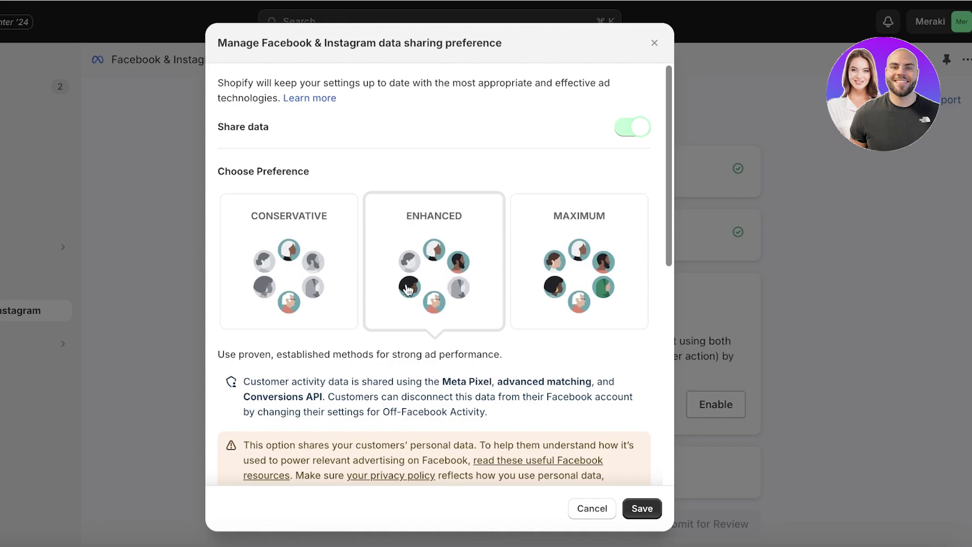
click(324, 296)
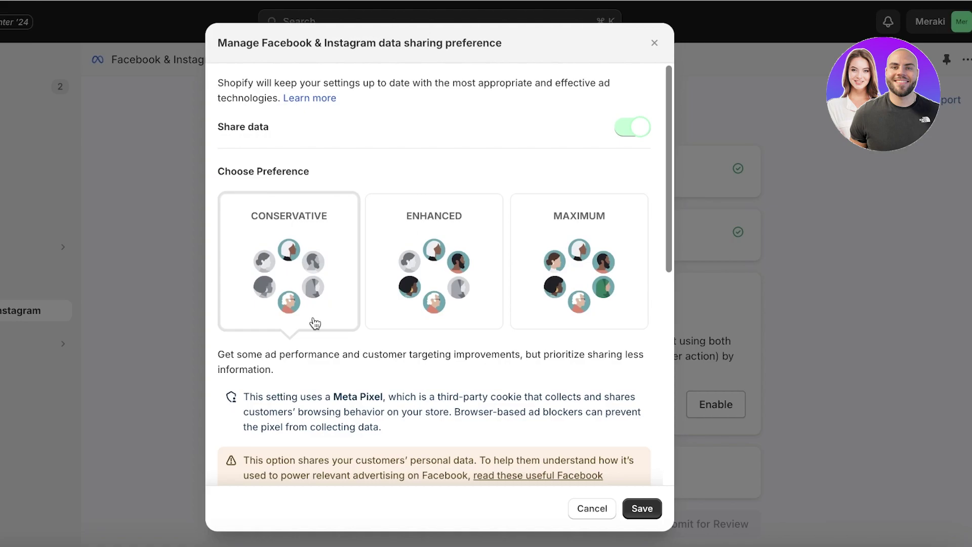
click(516, 282)
click(462, 272)
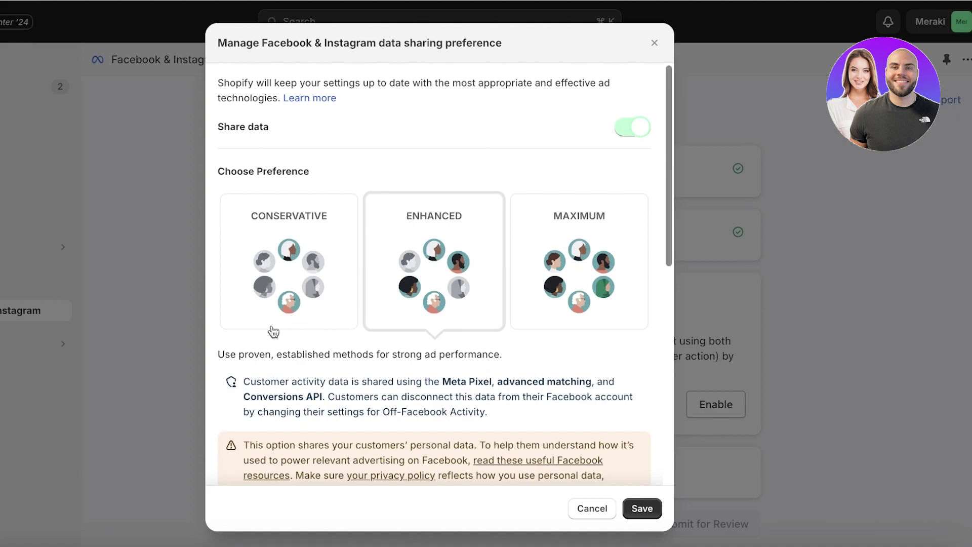
click(652, 508)
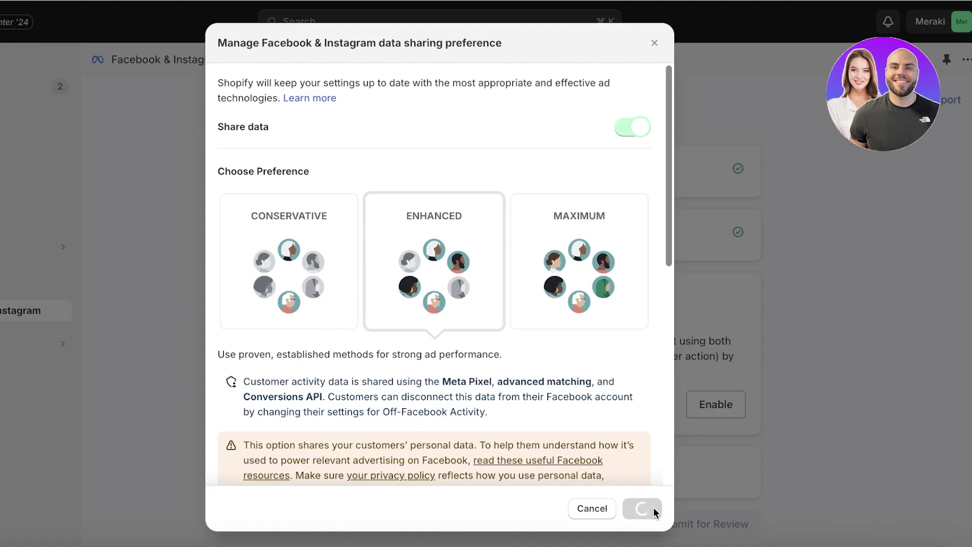
scroll(475, 291, down, 3)
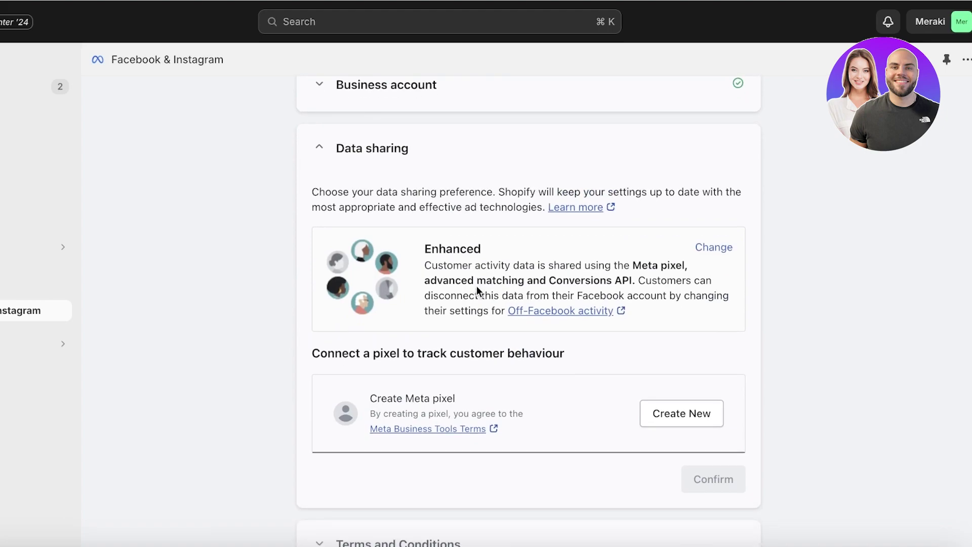
scroll(426, 375, down, 1)
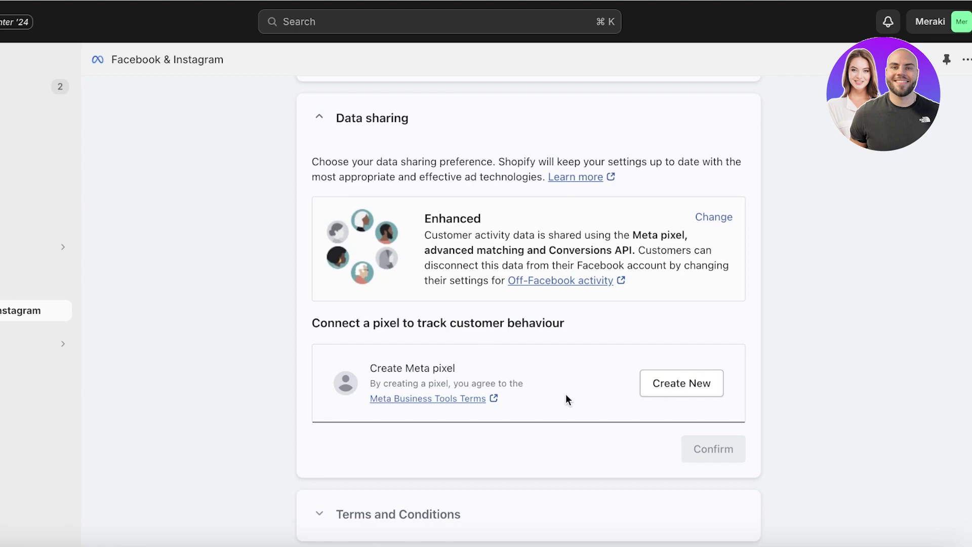
scroll(566, 400, down, 1)
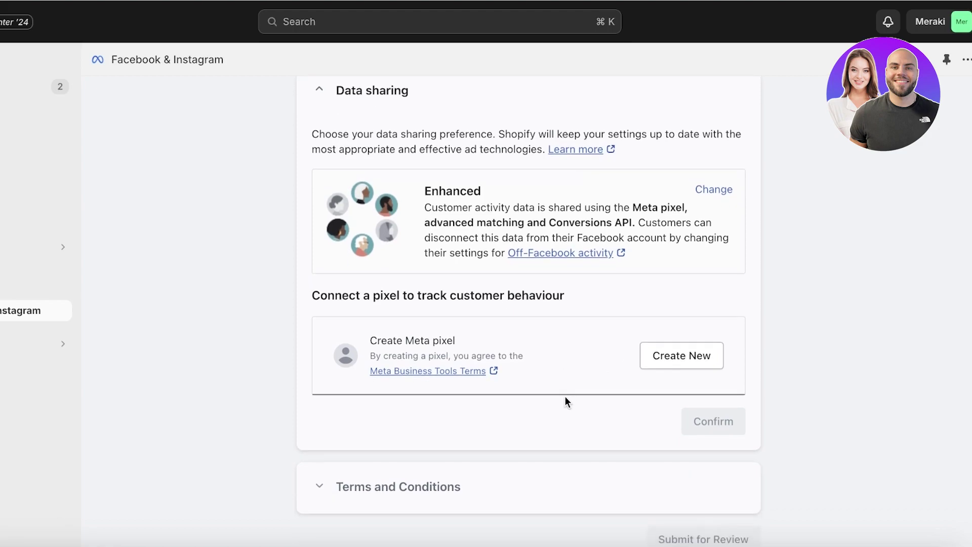
click(666, 365)
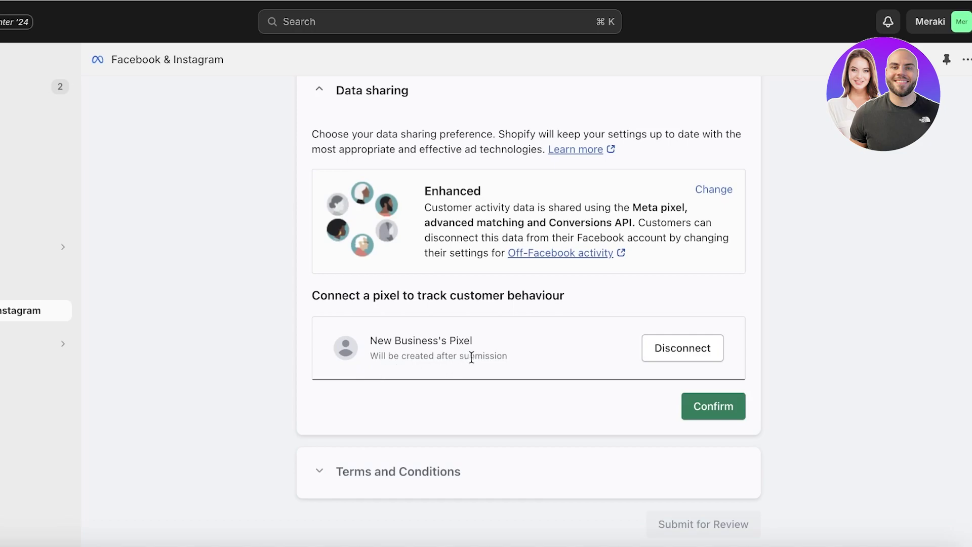
click(739, 411)
Step: Accept Meta's catalogue and business tools terms and submit the setup for review
click(347, 431)
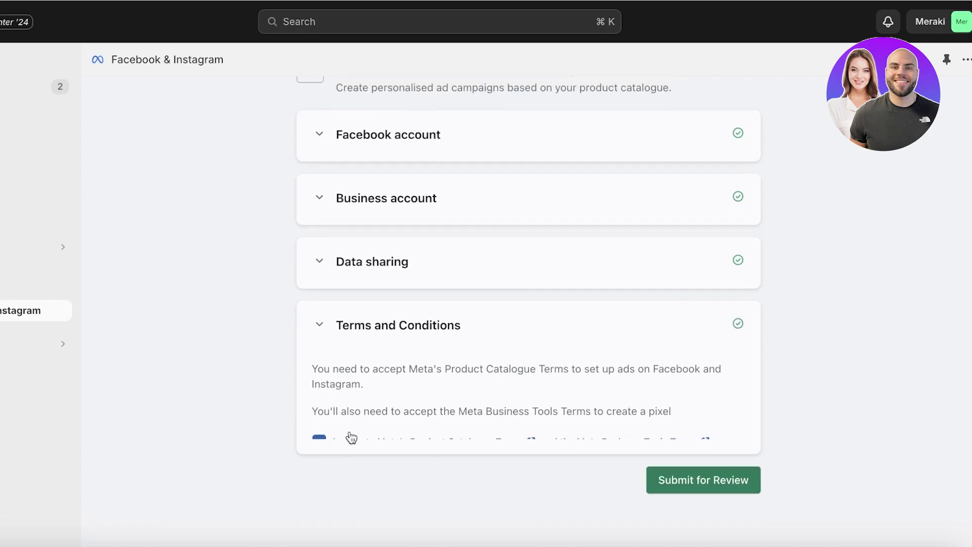
click(695, 421)
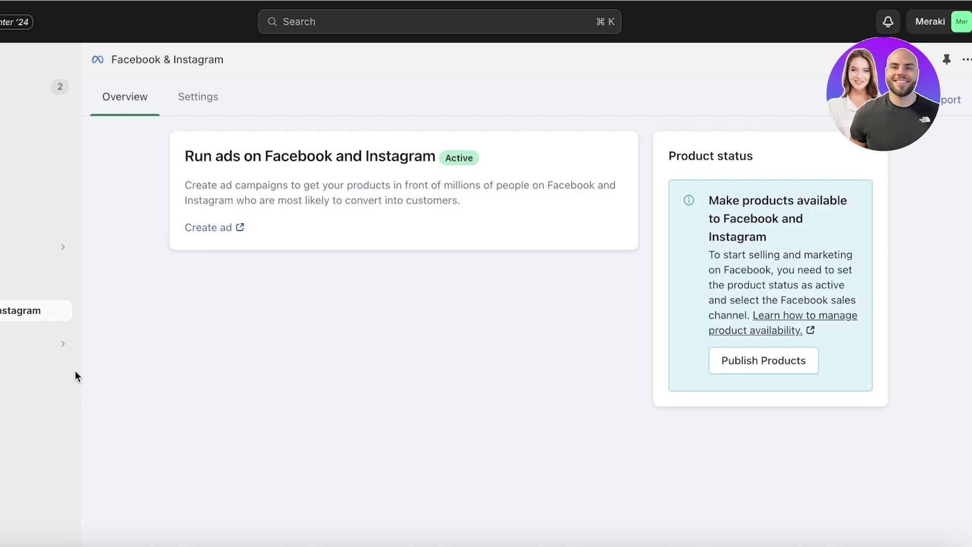
Step: Highlight the connected pixel's name, owner and ID on the Facebook & Instagram Settings page
click(191, 97)
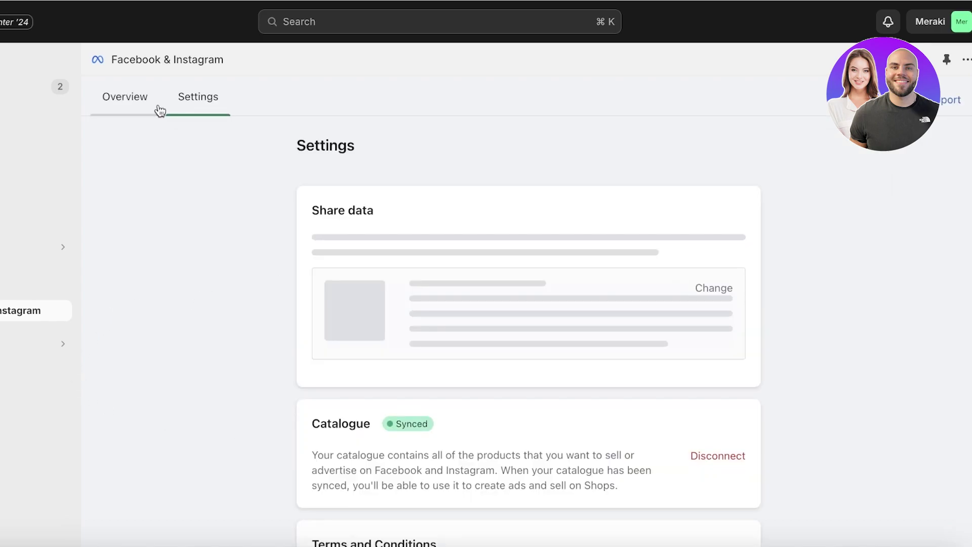
scroll(384, 373, down, 5)
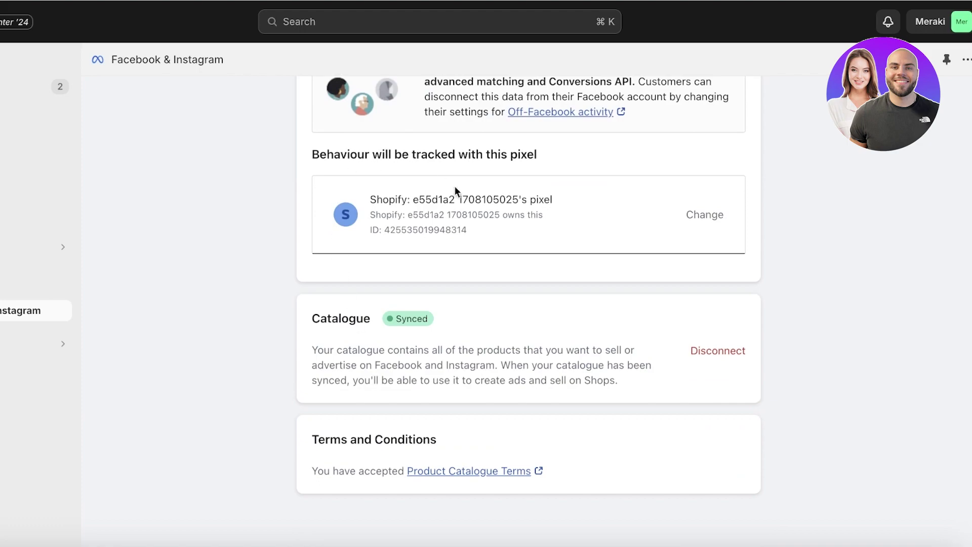
drag(371, 200, 512, 225)
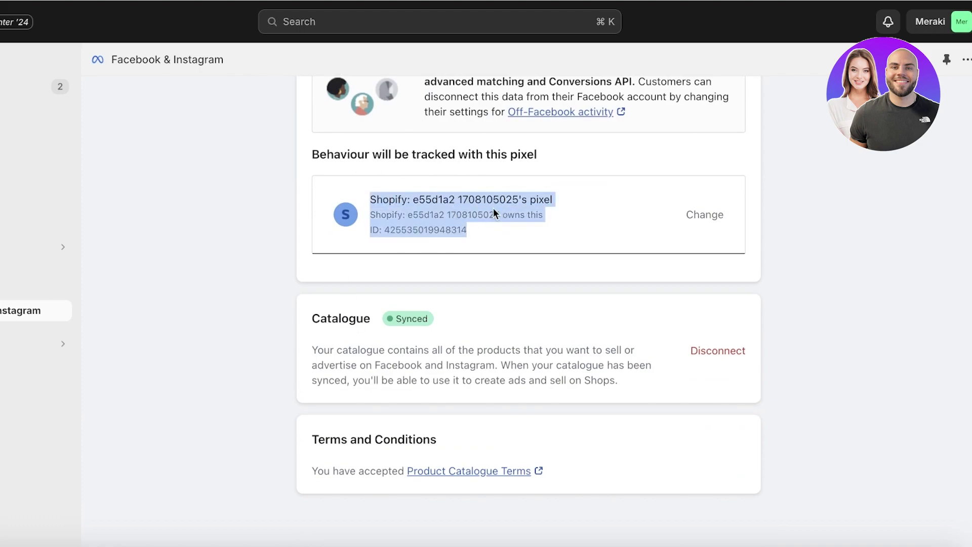
scroll(475, 229, up, 1)
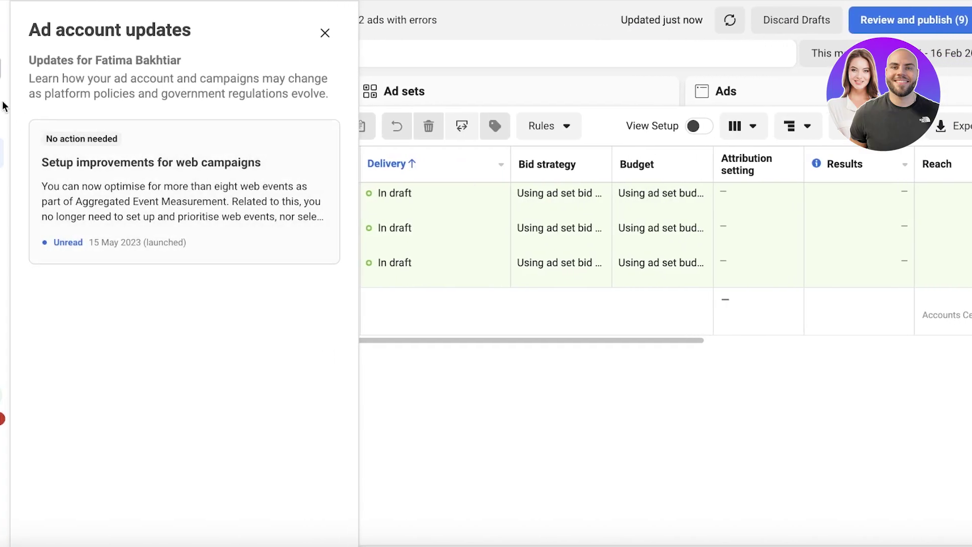
Step: Switch to the other personal ad account and open the Traffic analysis report from All tools
click(24, 70)
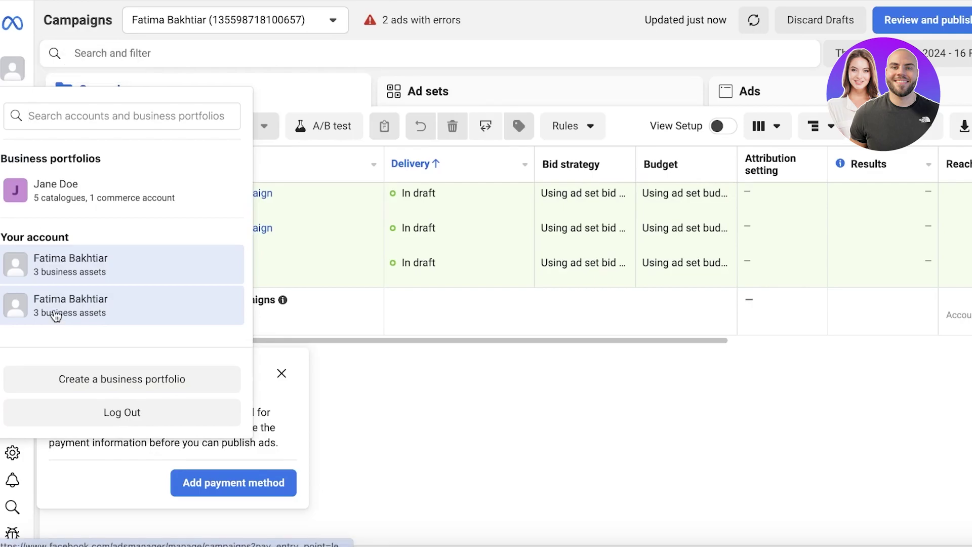
click(55, 315)
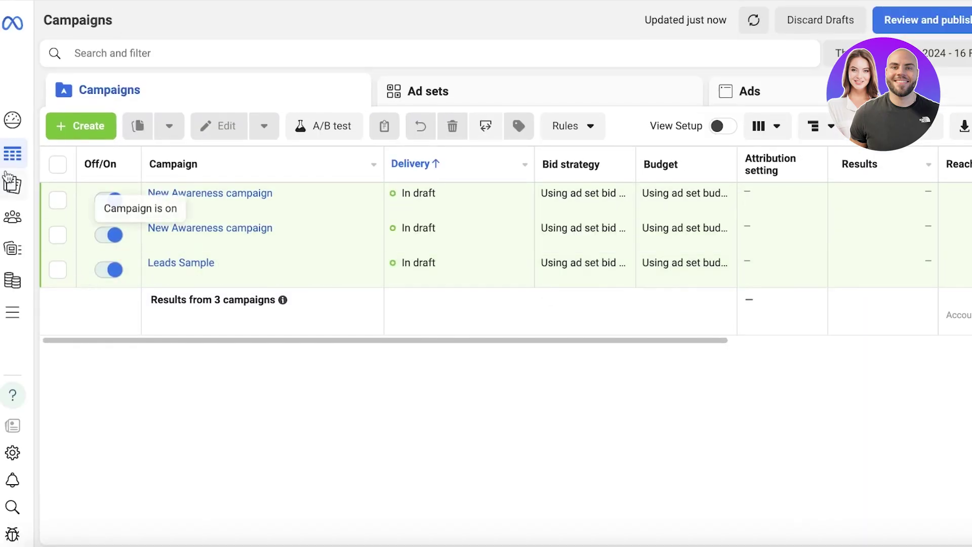
mouse_move(65, 191)
click(49, 311)
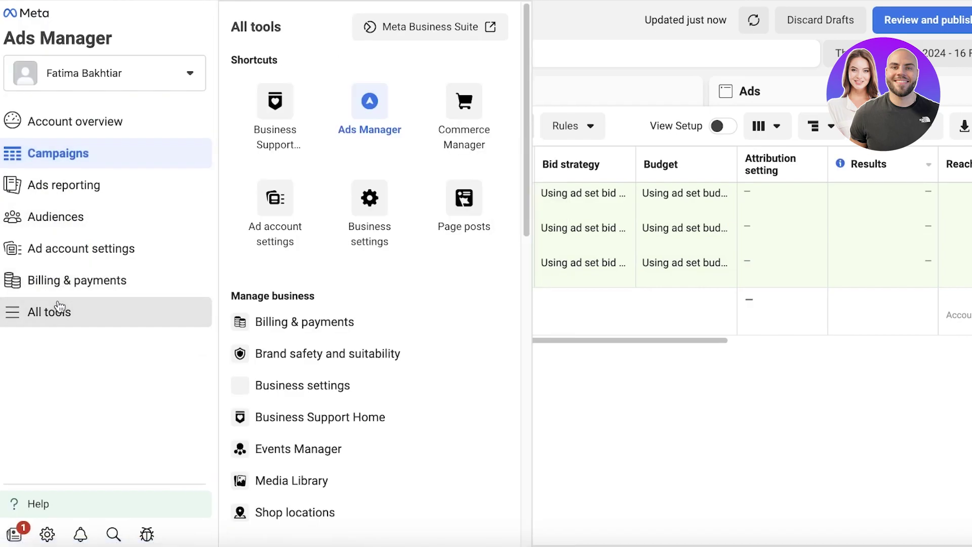
scroll(296, 376, down, 14)
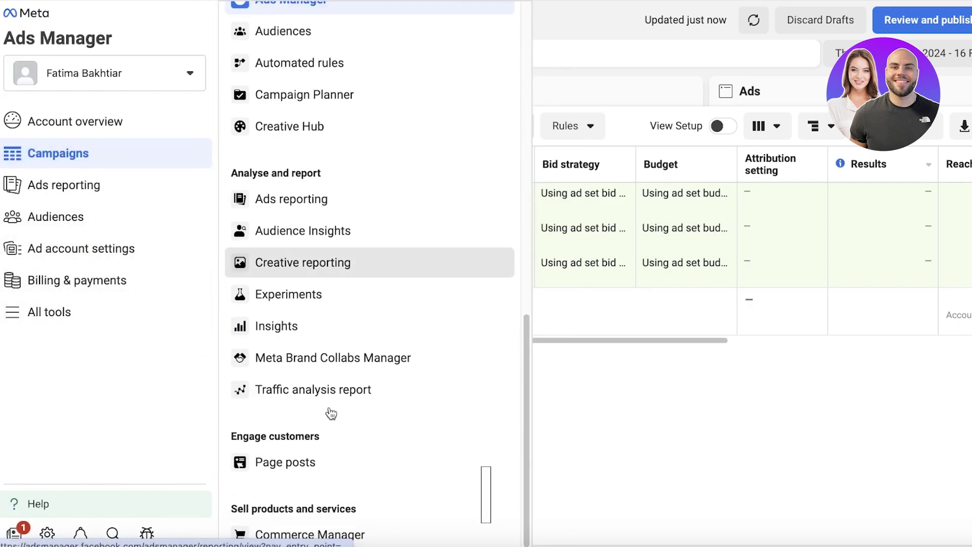
click(302, 399)
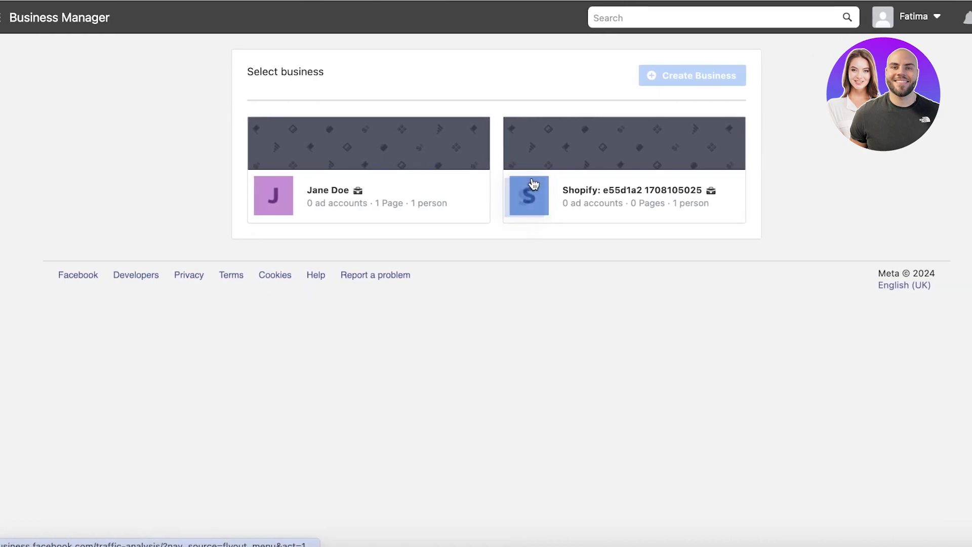
Step: Choose the Shopify business portfolio and look through its traffic report
click(608, 148)
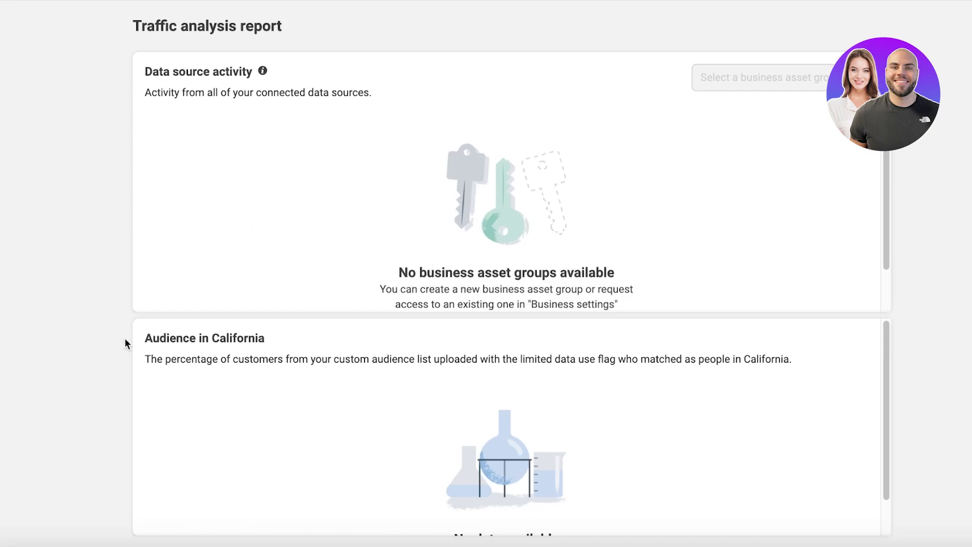
scroll(344, 299, down, 1)
scroll(338, 209, up, 1)
scroll(499, 159, down, 1)
scroll(511, 222, up, 1)
scroll(511, 224, down, 1)
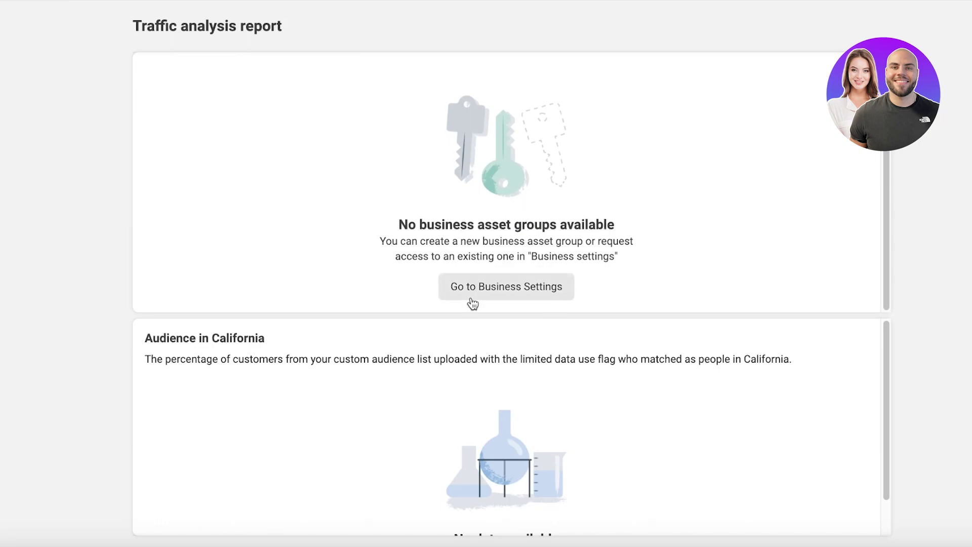
scroll(248, 385, down, 1)
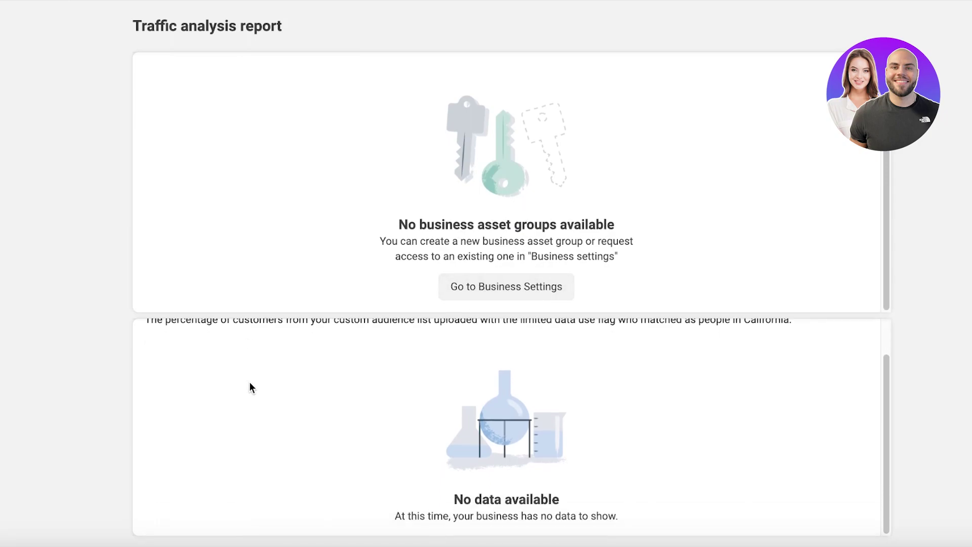
scroll(433, 395, up, 1)
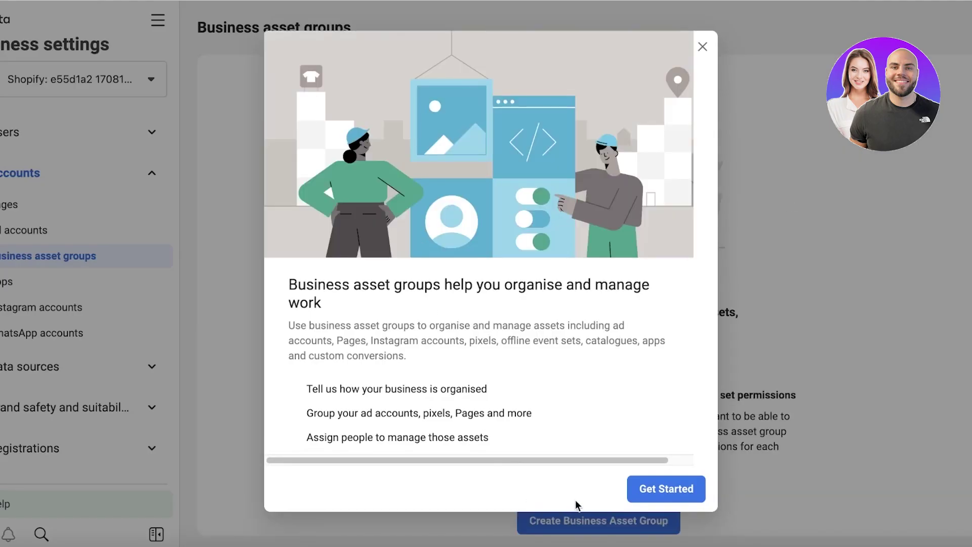
Step: Start a business asset group organised by separate brands and name it 'Meraki Shopify'
click(663, 486)
click(656, 524)
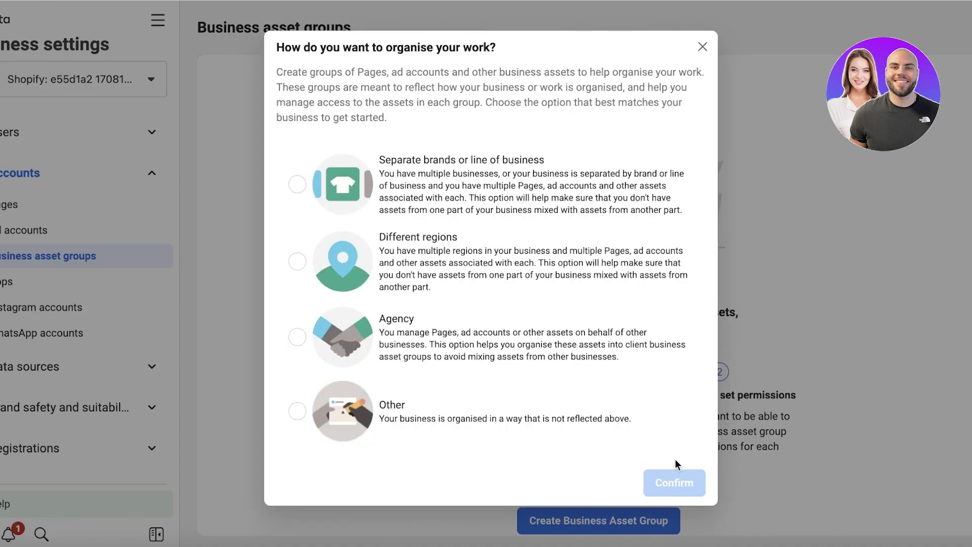
click(487, 195)
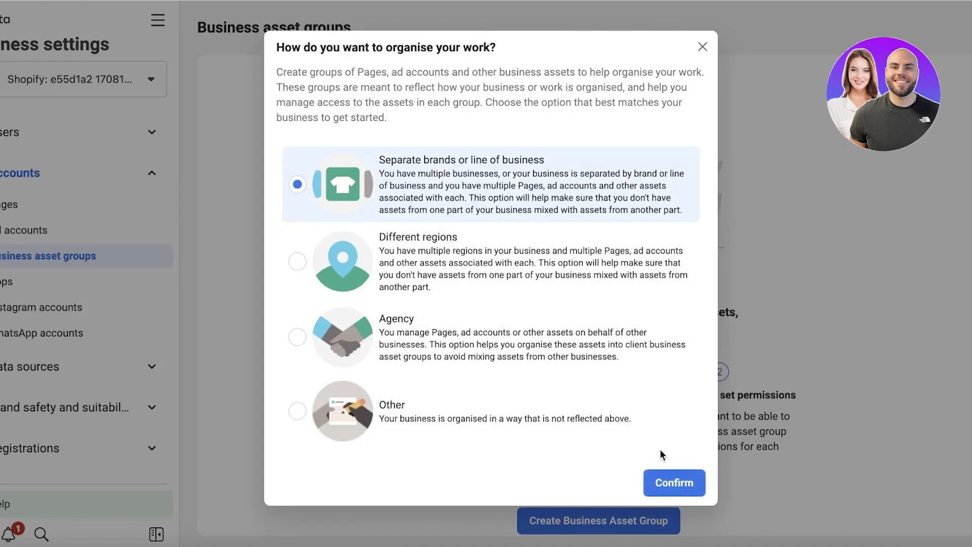
click(661, 482)
click(519, 280)
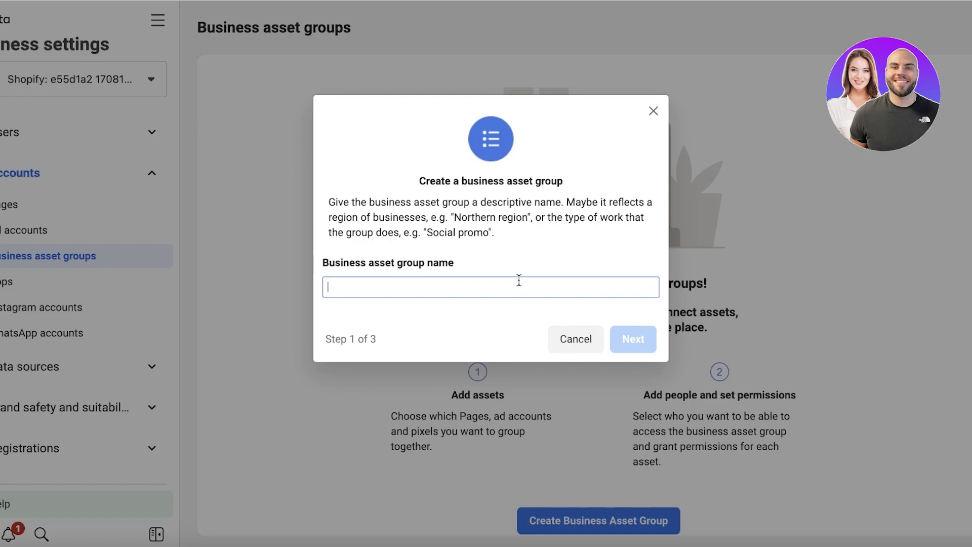
text(Meraki Shop)
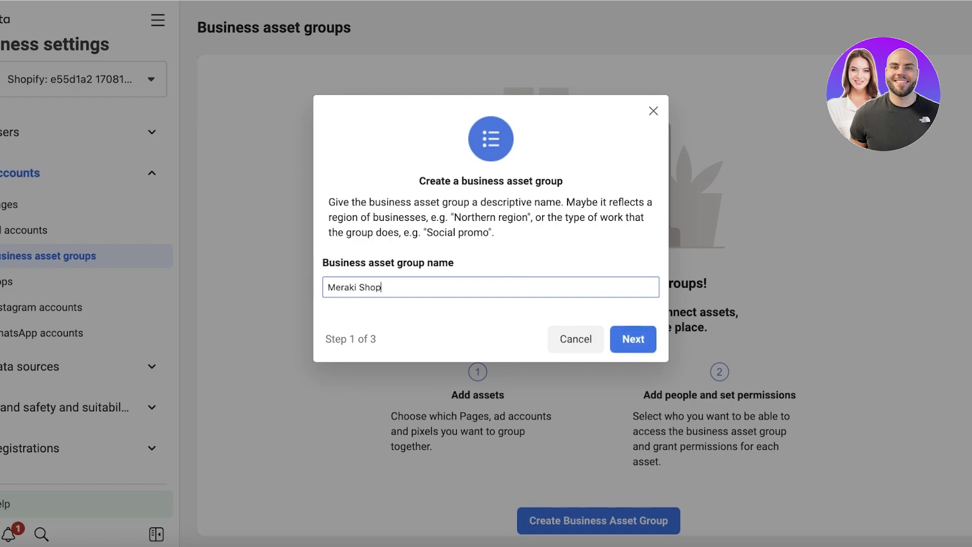
text(ify)
click(630, 337)
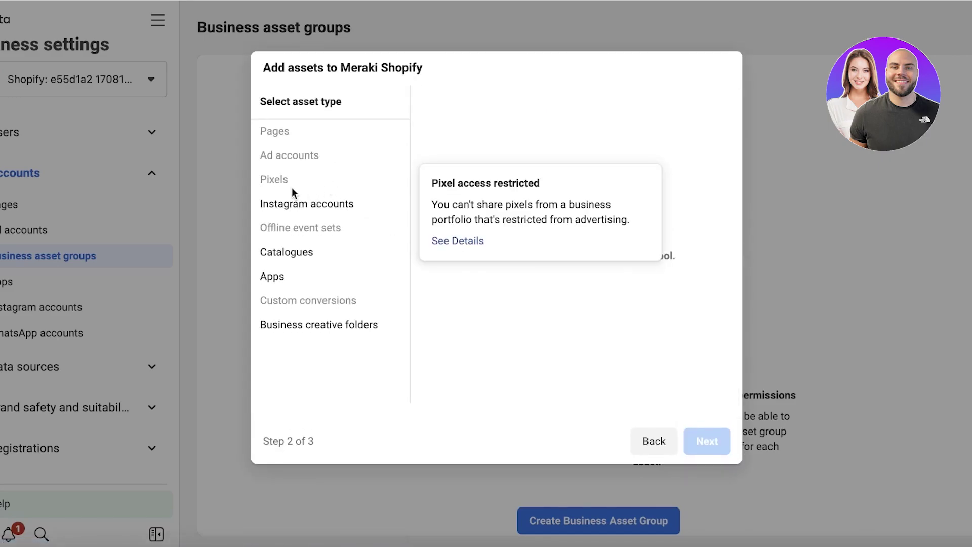
Step: Add the Shopify Product Catalog to the group, then back out and cancel the setup
click(291, 205)
click(382, 259)
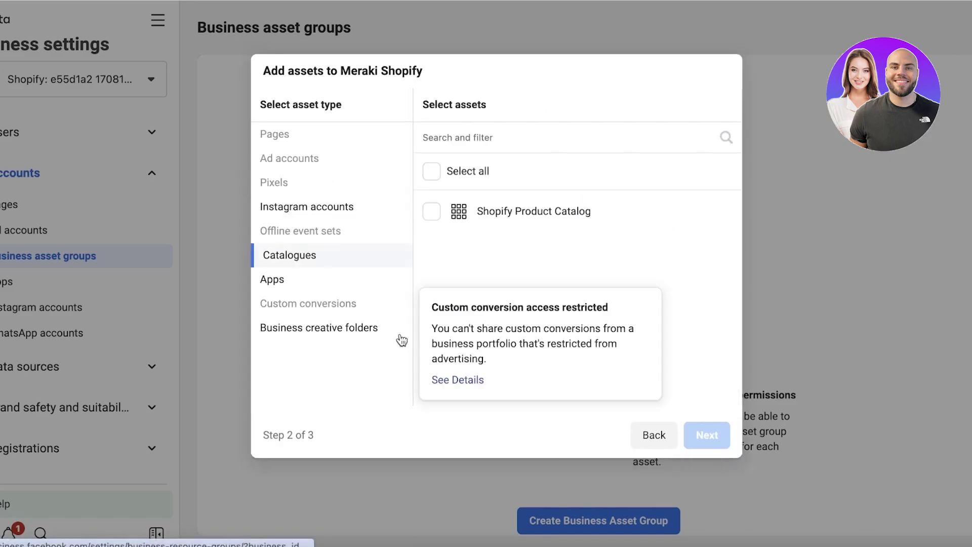
click(547, 226)
click(347, 326)
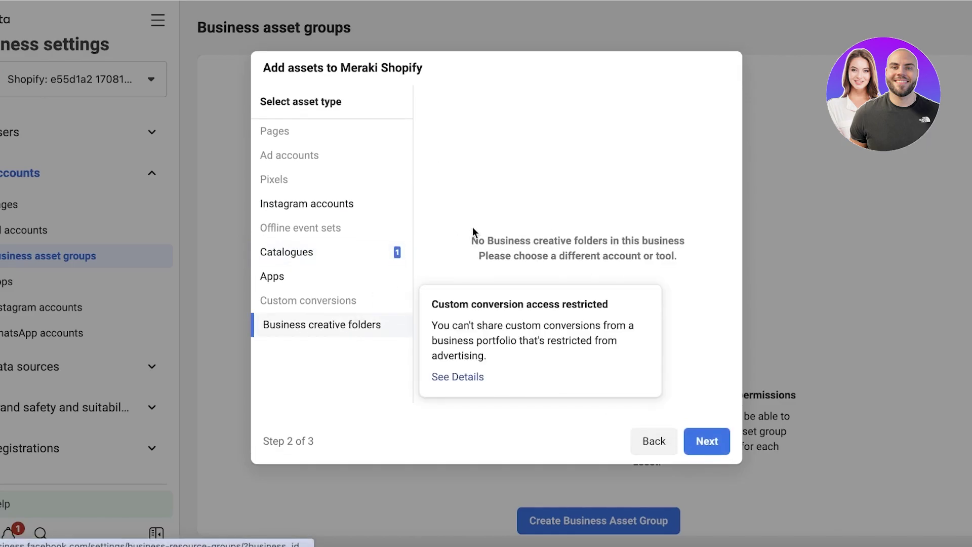
click(653, 434)
click(653, 111)
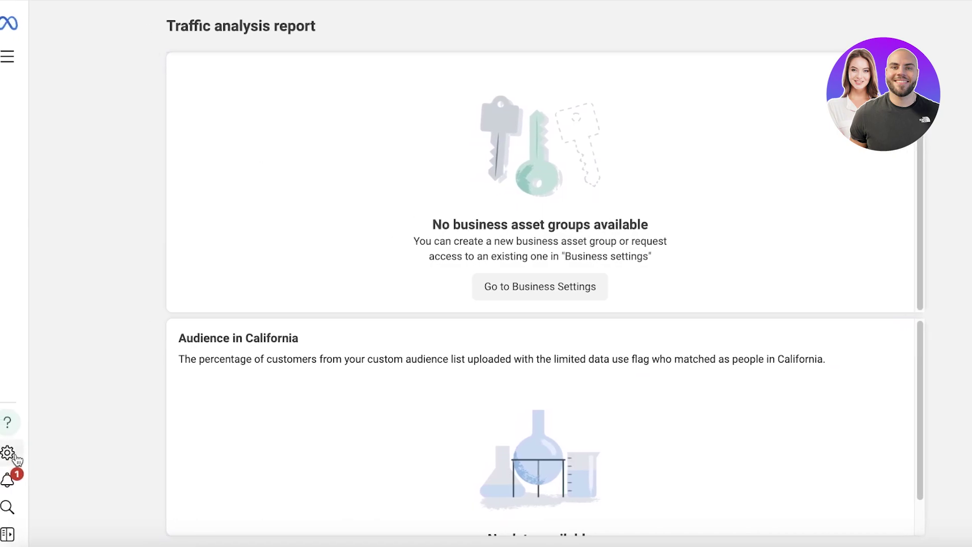
Step: Go to Business settings and glance at the list of business portfolios
click(539, 273)
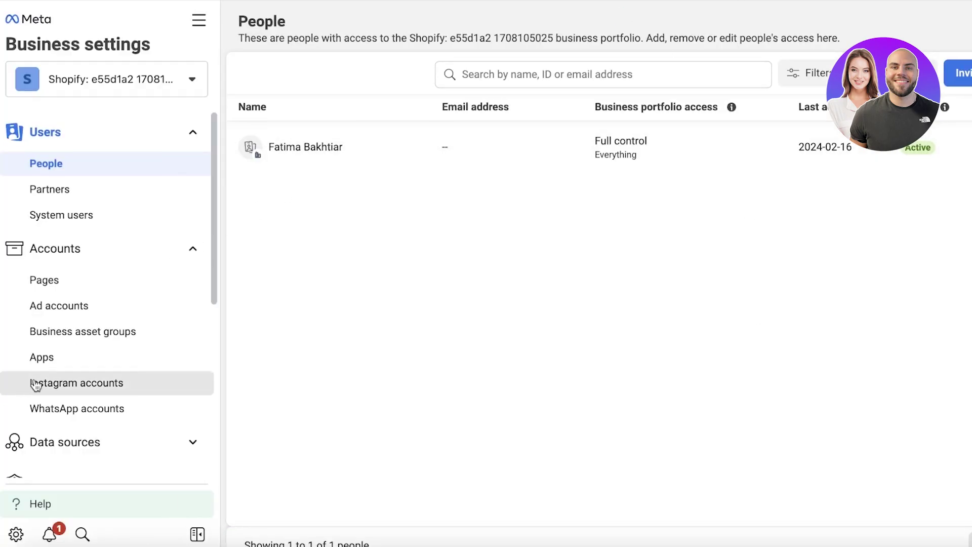
scroll(31, 382, down, 1)
click(175, 83)
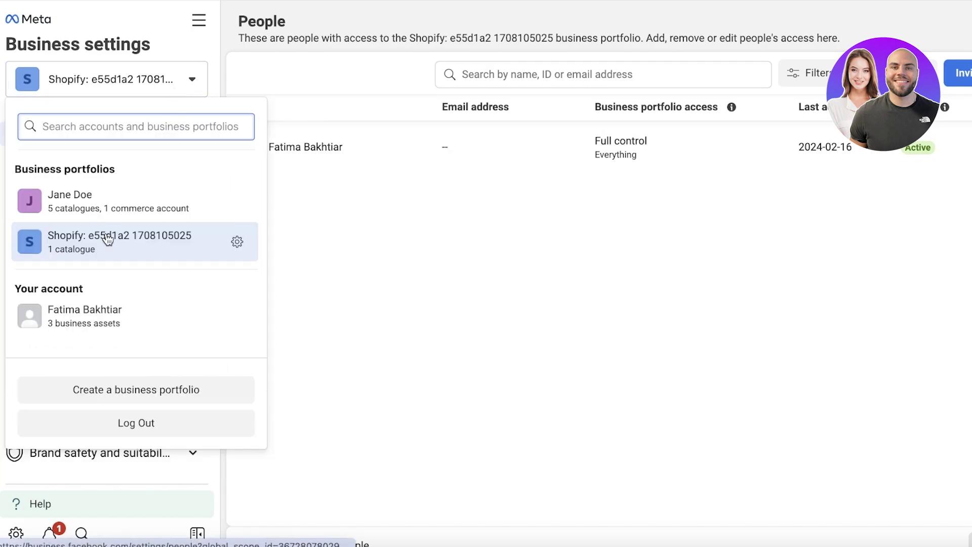
click(297, 266)
scroll(111, 137, up, 1)
Step: Browse the portfolio's Pages and Ad accounts, then open Business asset groups and dismiss its intro
click(111, 138)
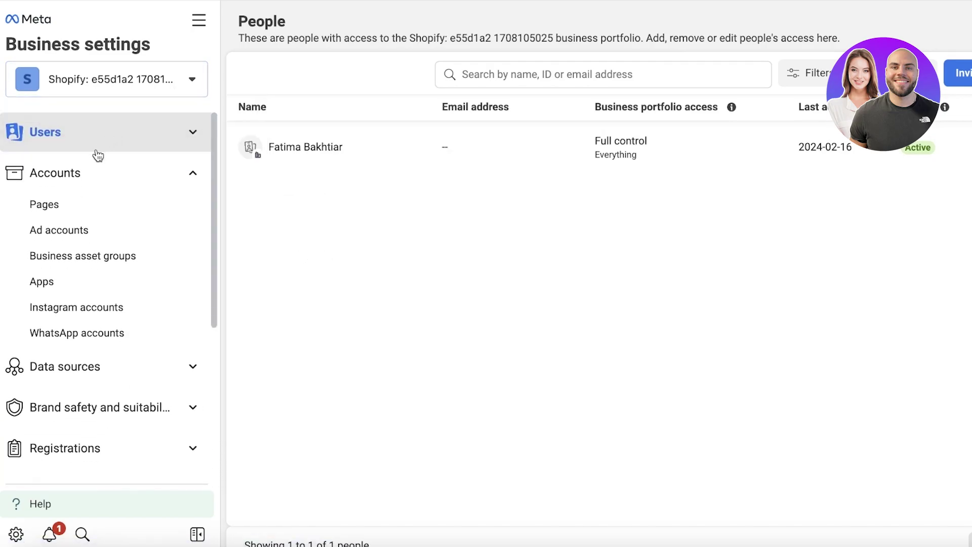
click(76, 215)
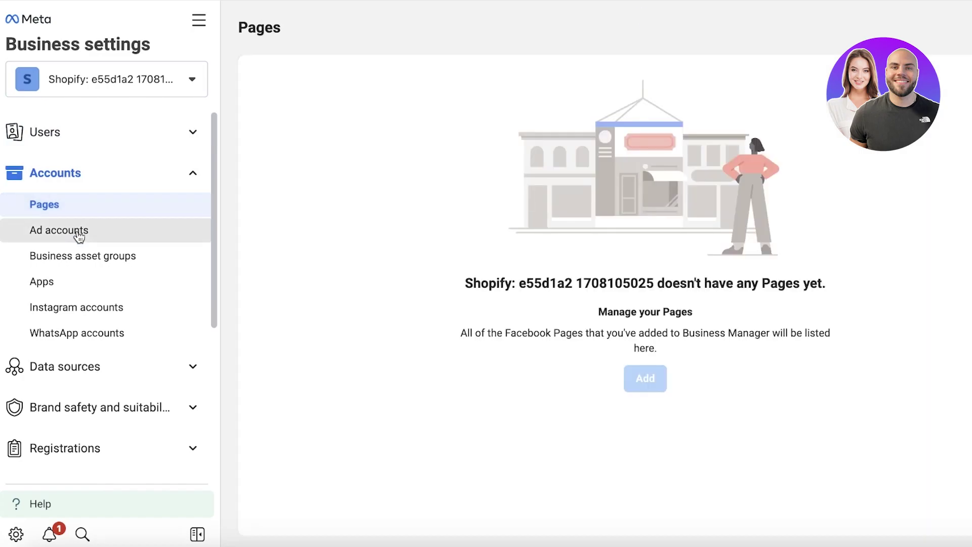
click(77, 233)
click(72, 257)
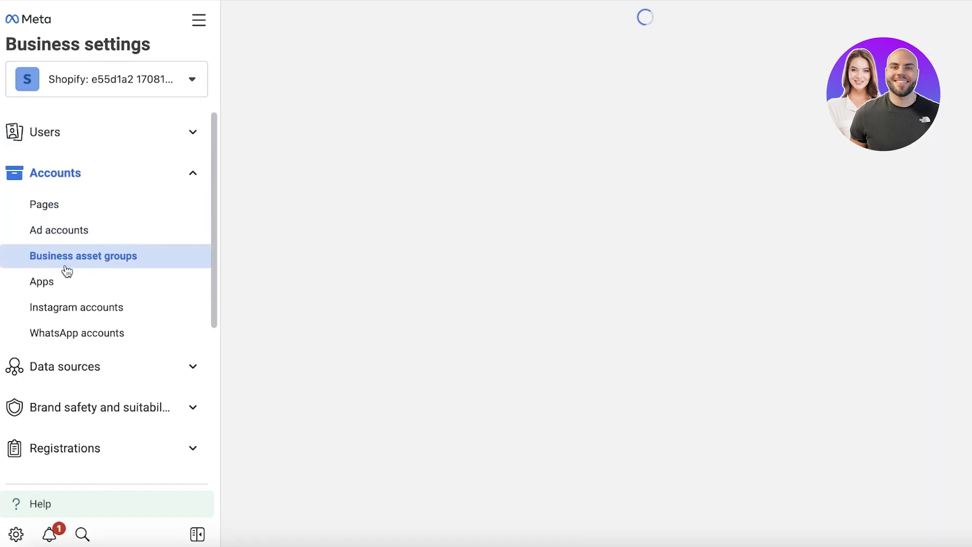
click(743, 55)
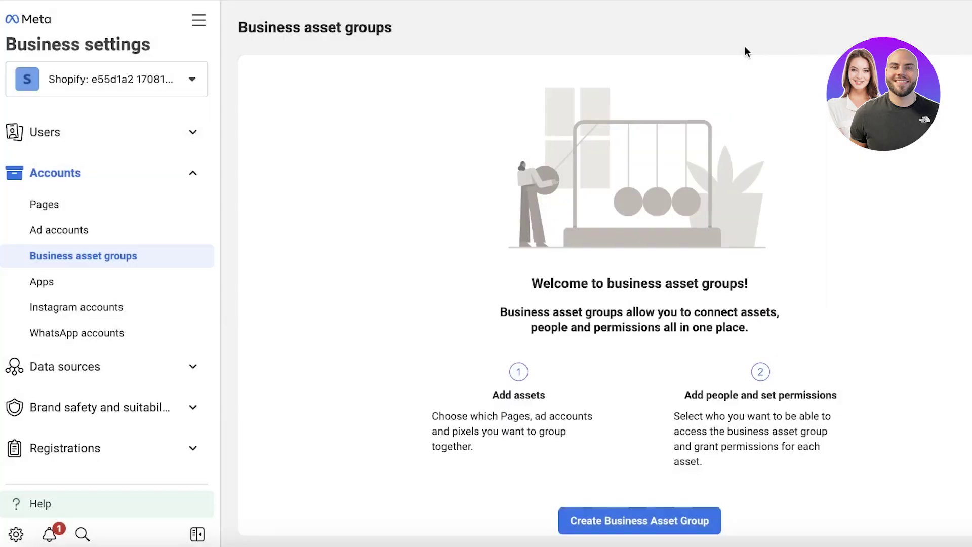
Step: Expand Data sources, then collapse the Accounts and Data sources sections in the sidebar
click(76, 377)
scroll(87, 373, down, 8)
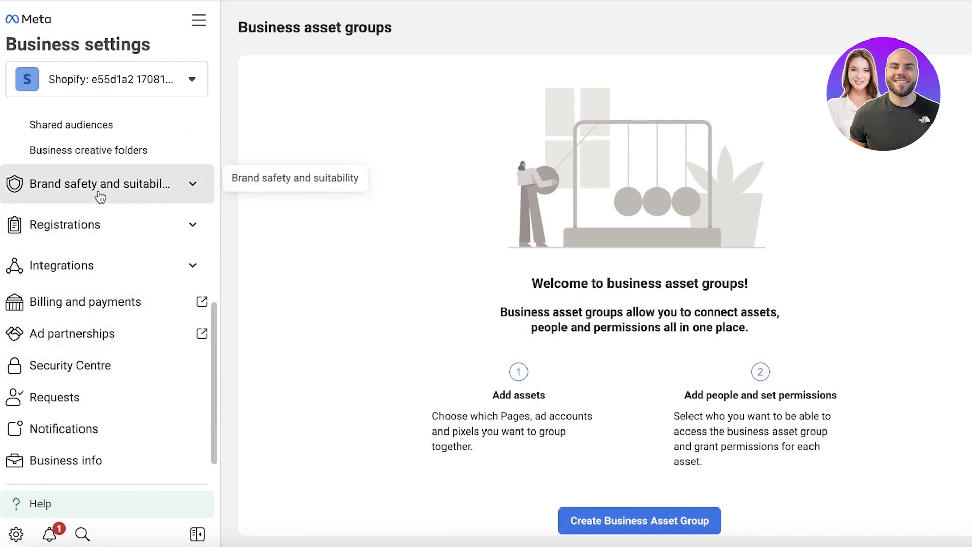
scroll(72, 210, up, 8)
scroll(72, 210, up, 1)
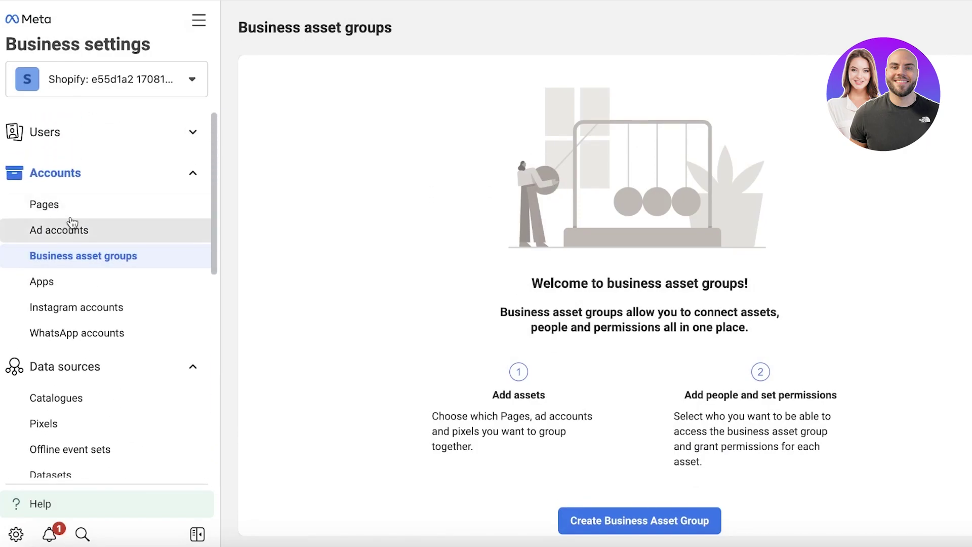
click(79, 175)
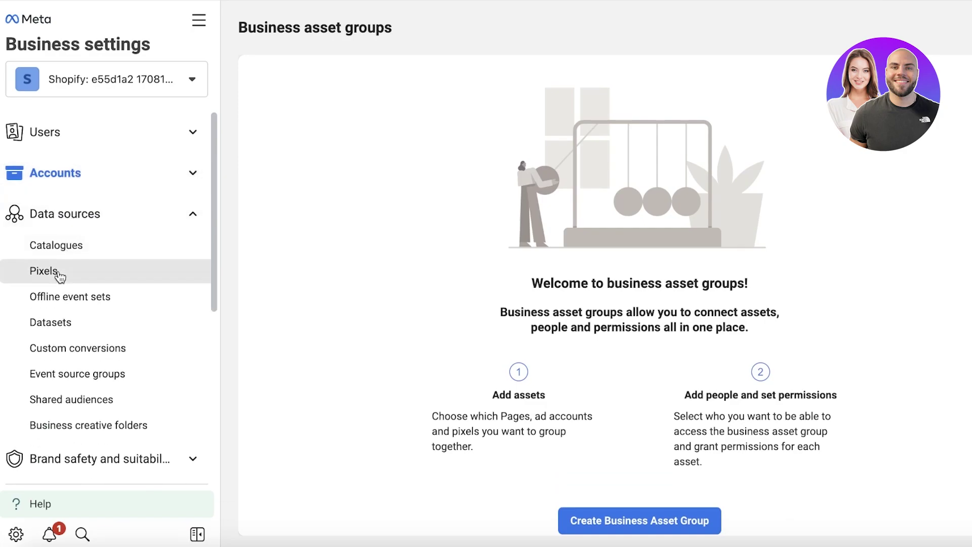
click(86, 210)
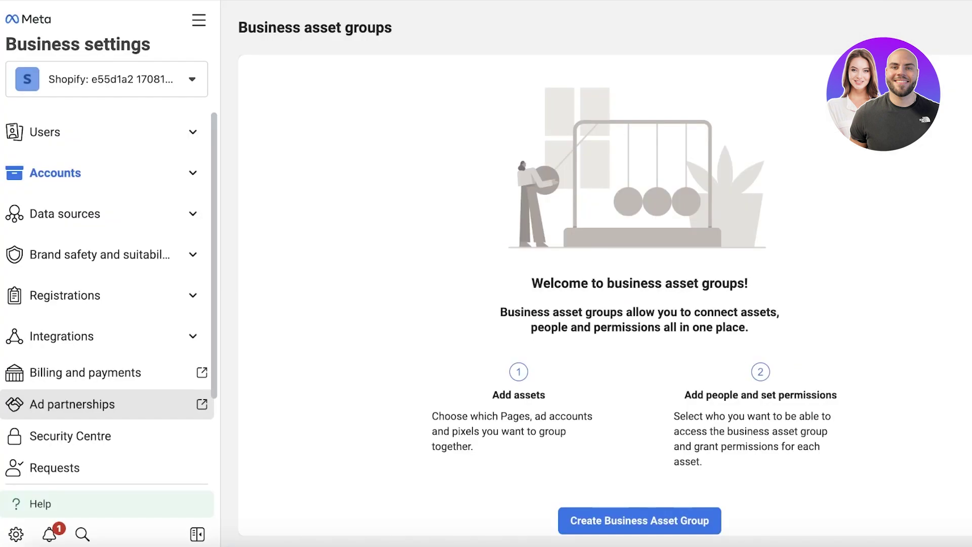
scroll(464, 106, down, 1)
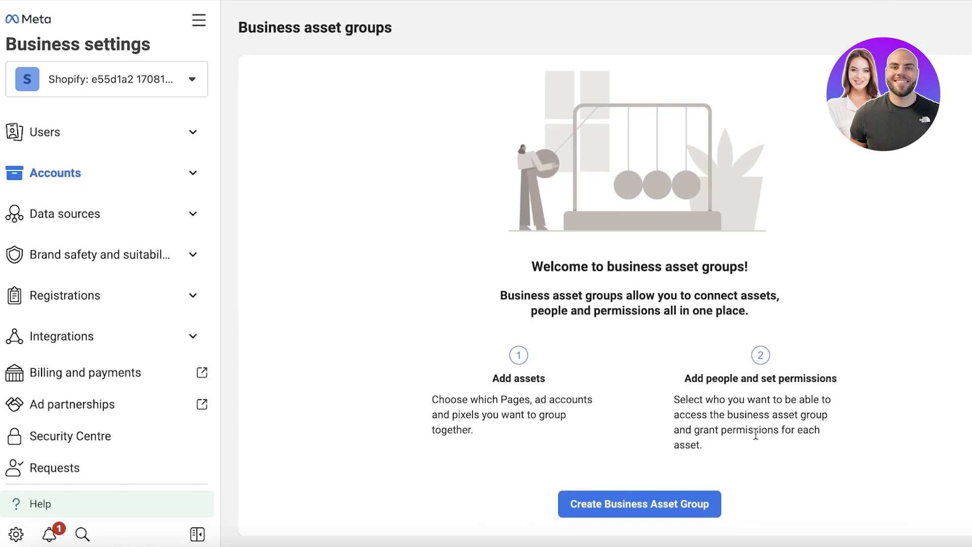
Step: Abandon a new business asset group and view the People with portfolio access
click(701, 507)
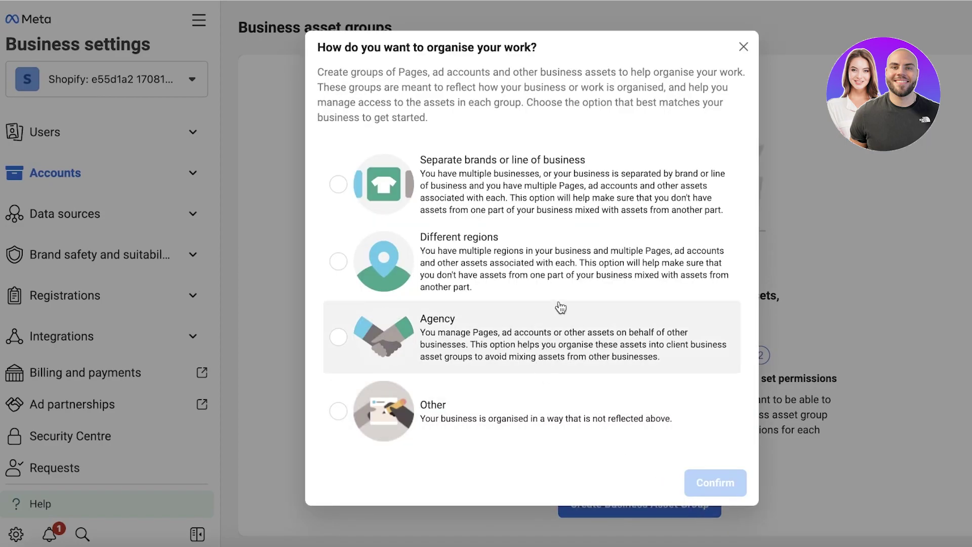
click(742, 46)
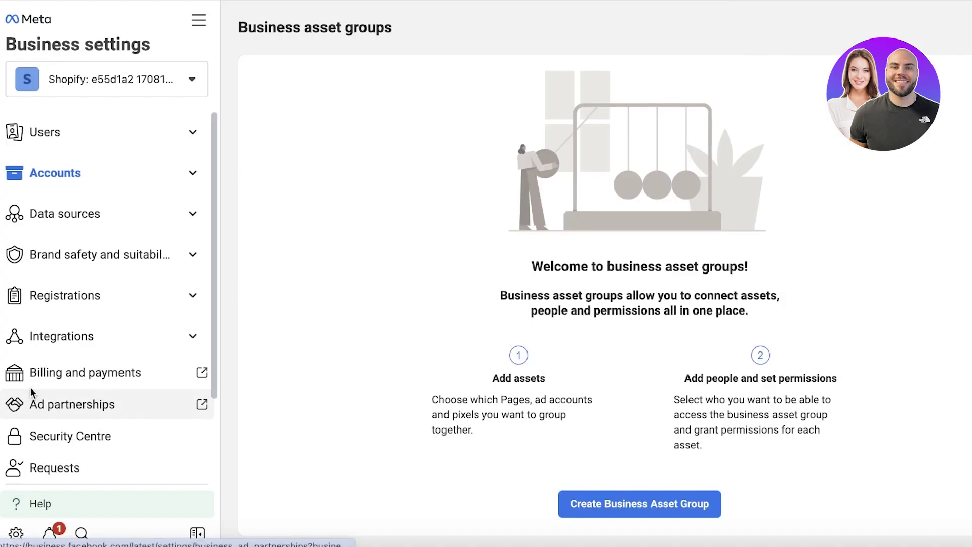
click(123, 138)
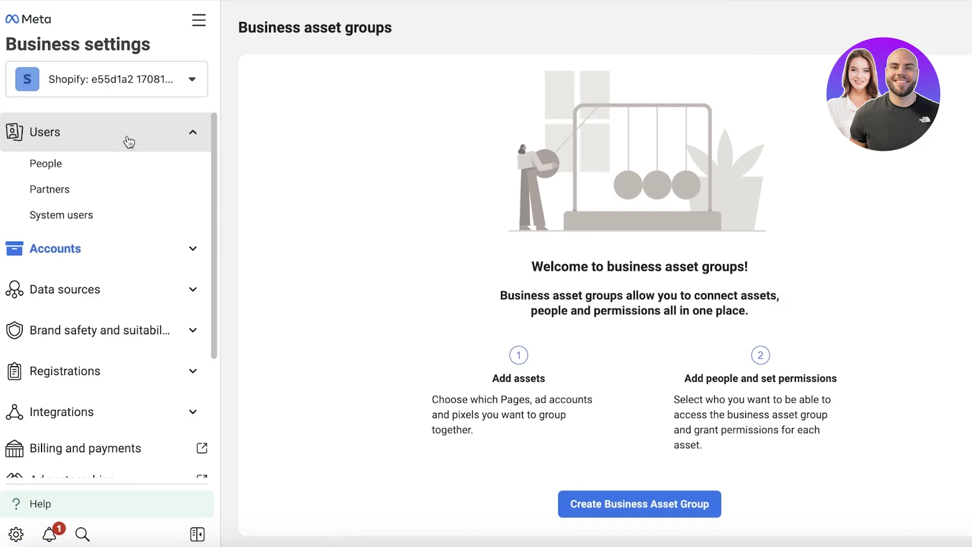
click(59, 167)
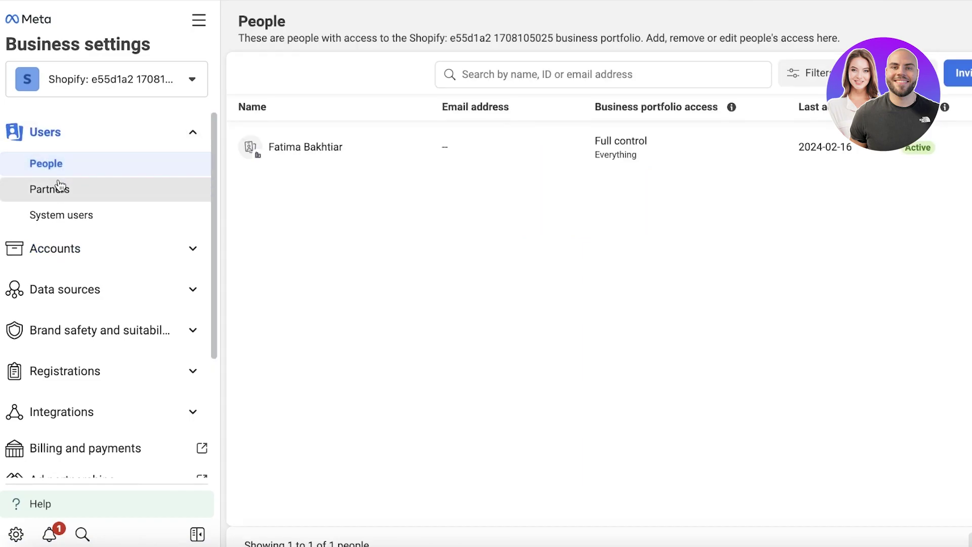
Step: Expand Accounts and Data sources in the sidebar and open the portfolio's Pixels settings
click(64, 241)
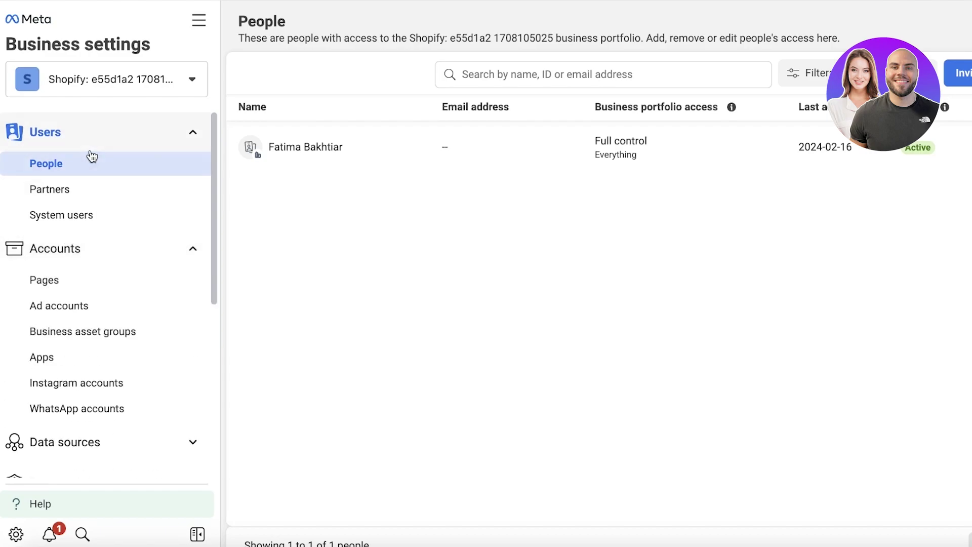
click(91, 135)
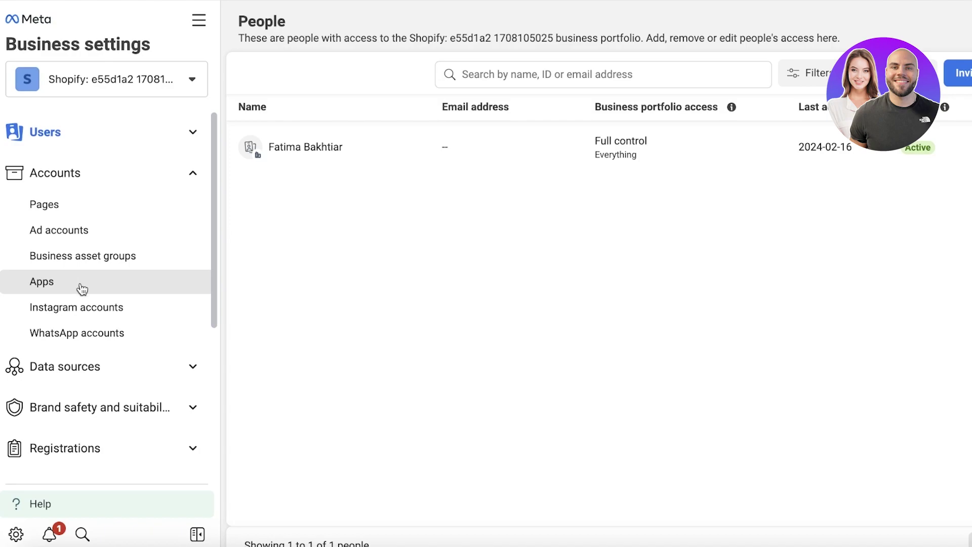
click(87, 364)
scroll(89, 369, down, 3)
click(87, 270)
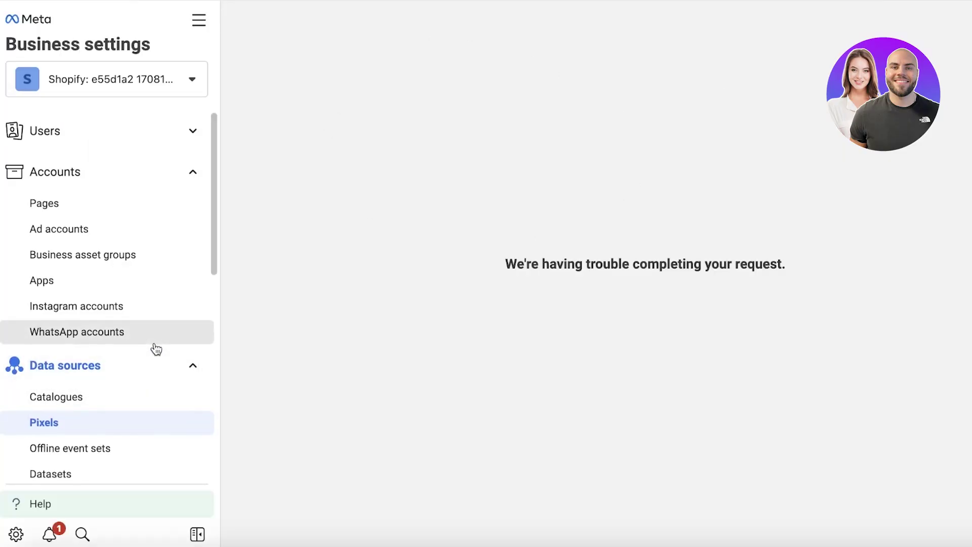
Step: Look through Custom conversions, Datasets, Ad accounts and the People list
scroll(154, 347, down, 2)
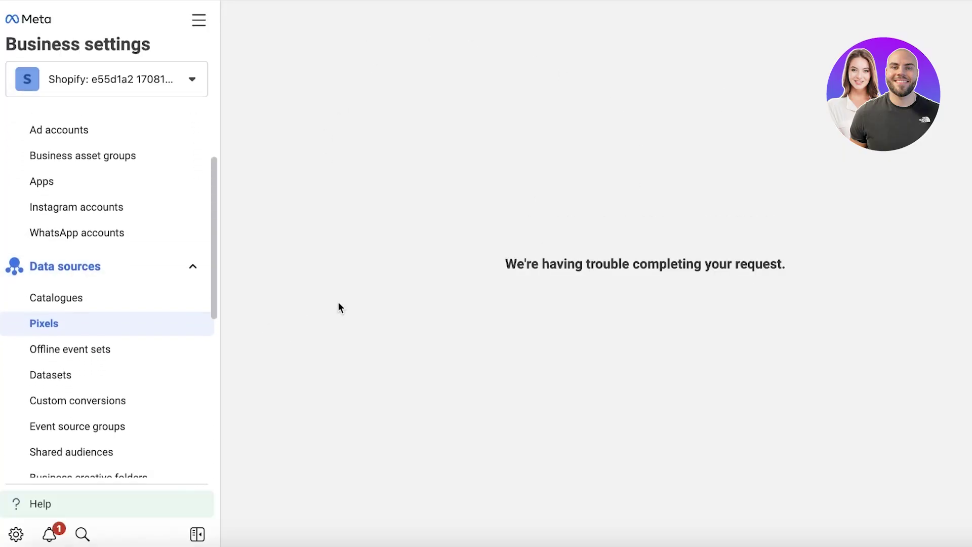
click(45, 399)
click(55, 384)
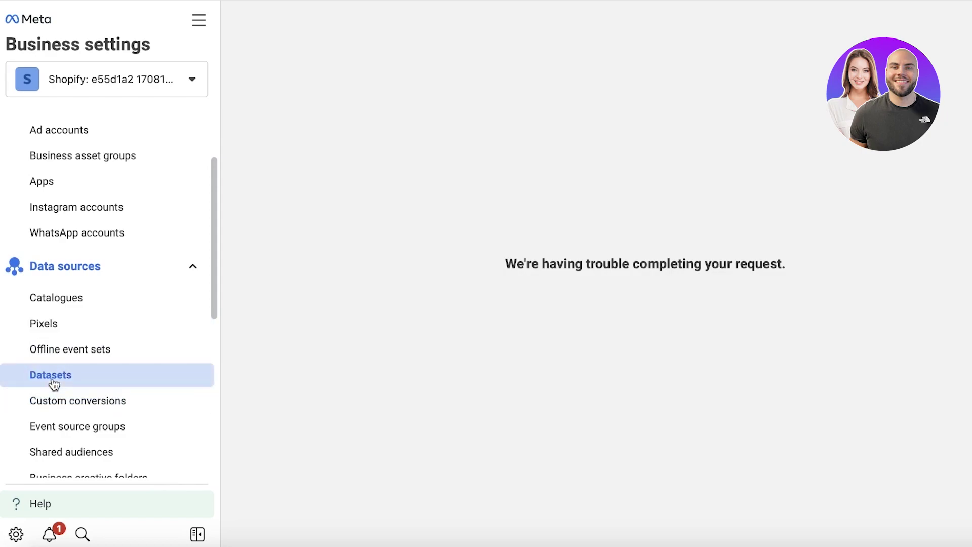
click(97, 136)
scroll(100, 234, up, 2)
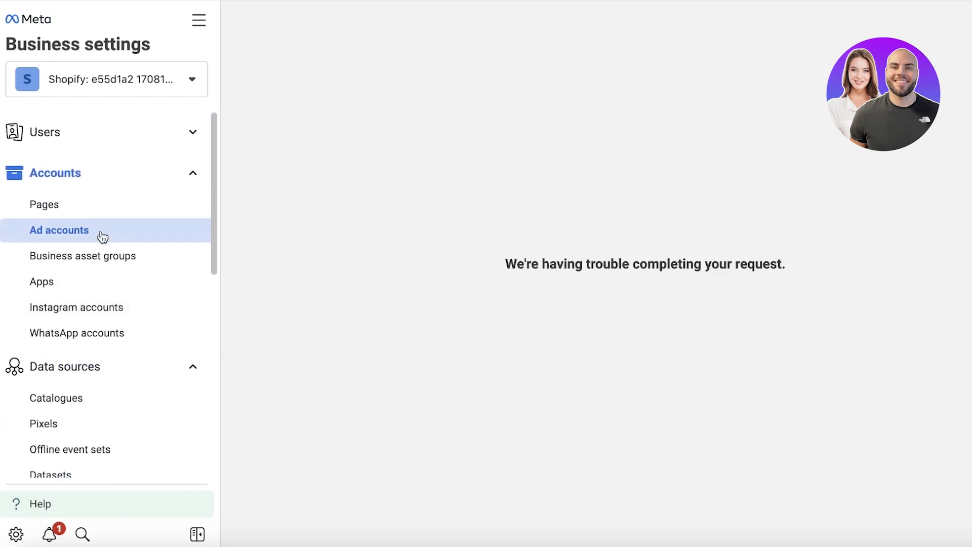
click(40, 131)
click(39, 167)
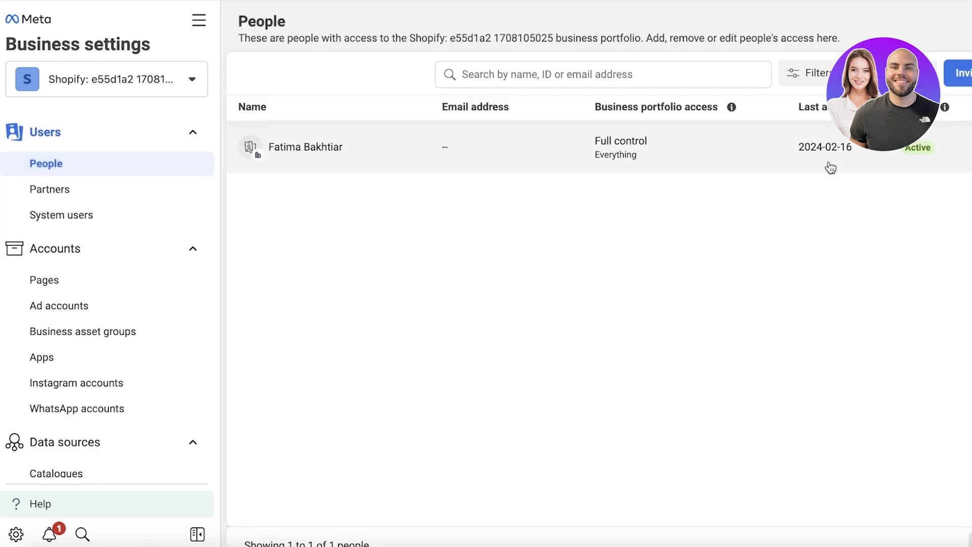
Step: Check Pixels, Offline event sets, Datasets and Catalogues, ending on the Pixels page
scroll(196, 417, down, 6)
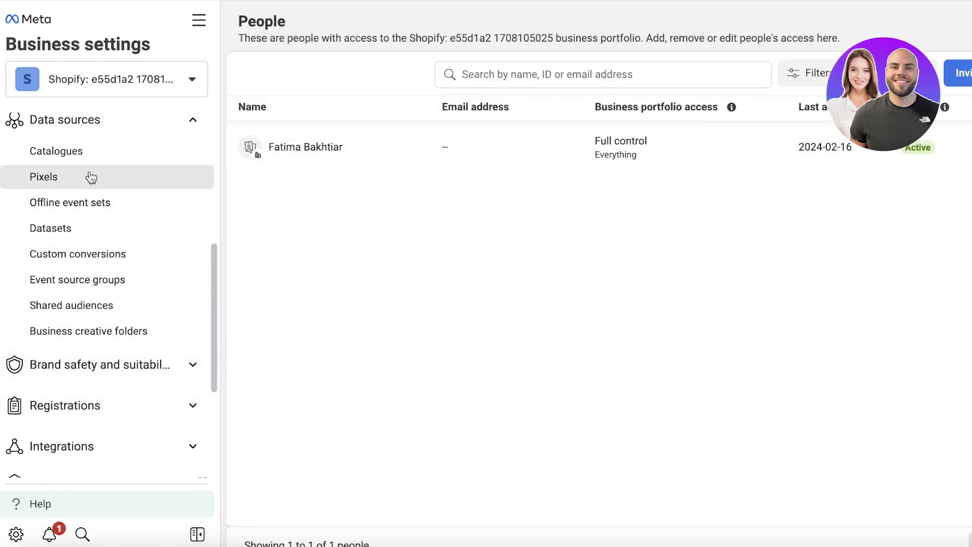
click(91, 176)
click(82, 205)
click(73, 227)
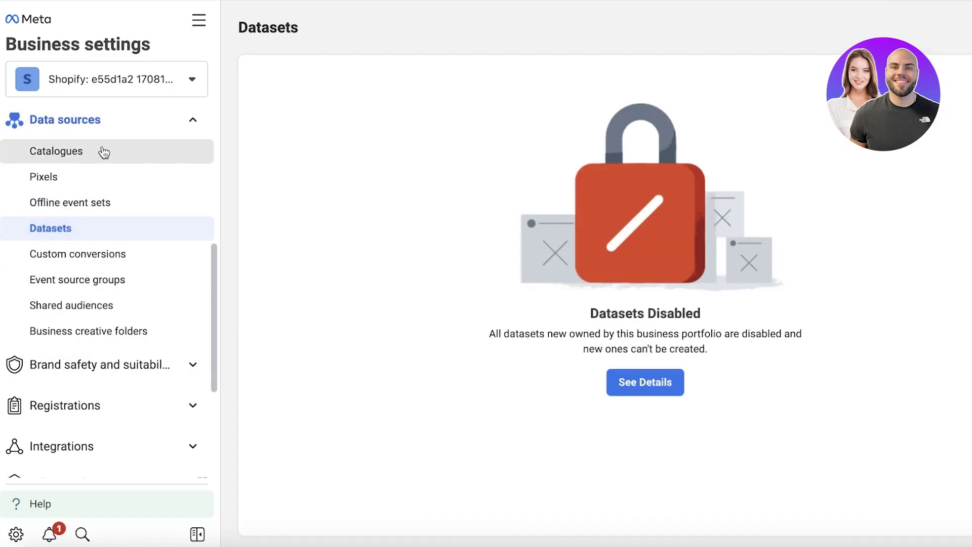
click(104, 151)
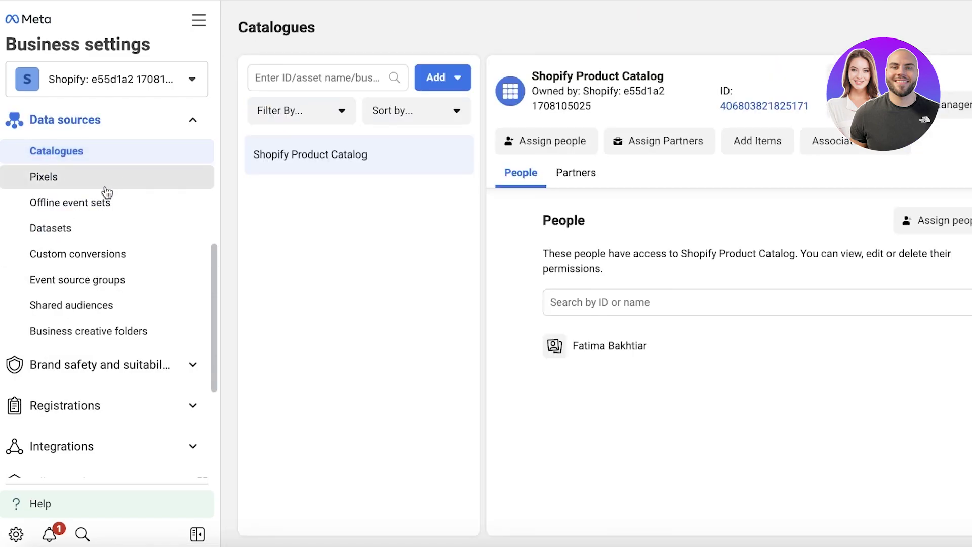
click(105, 187)
click(98, 156)
click(87, 186)
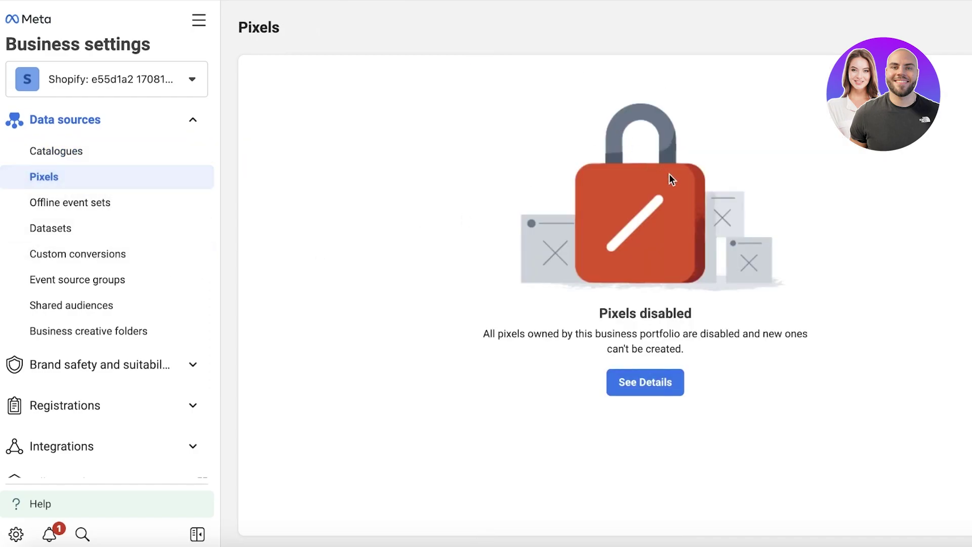
Step: Check why the pixels are disabled, then request and confirm a review of the restriction
click(630, 389)
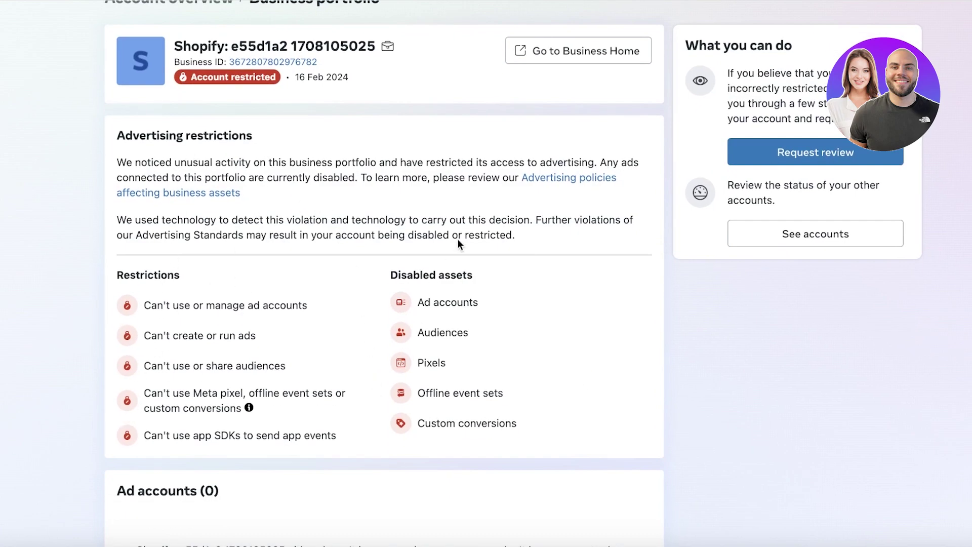
scroll(409, 236, down, 7)
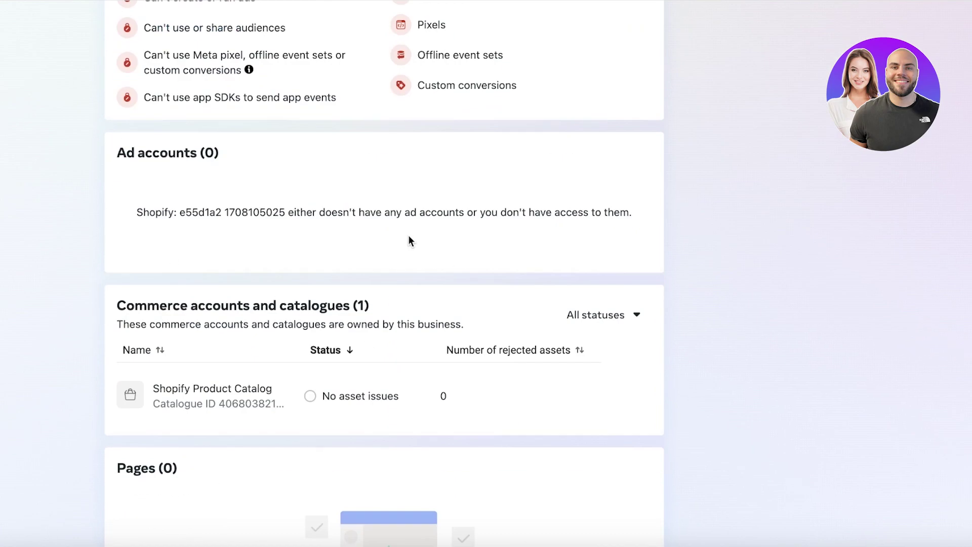
scroll(411, 238, up, 8)
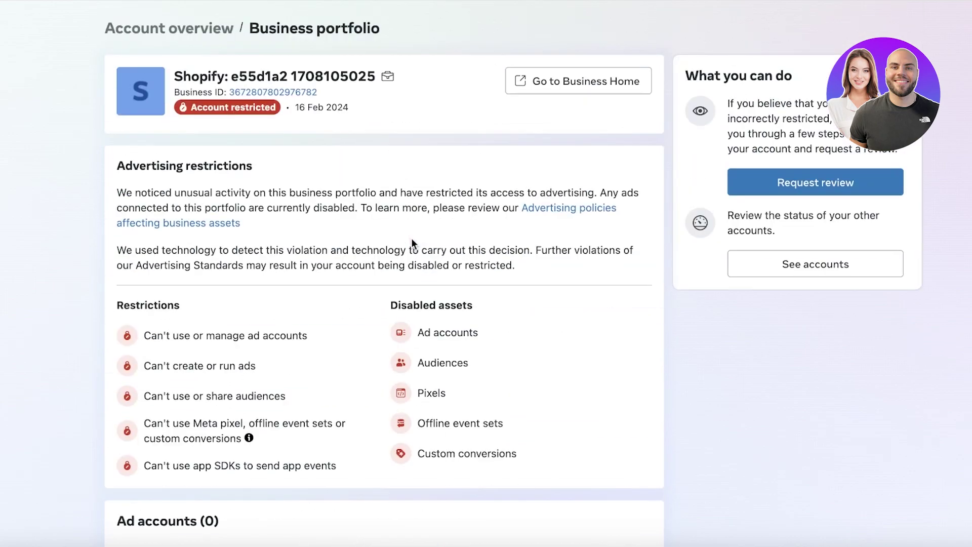
click(799, 182)
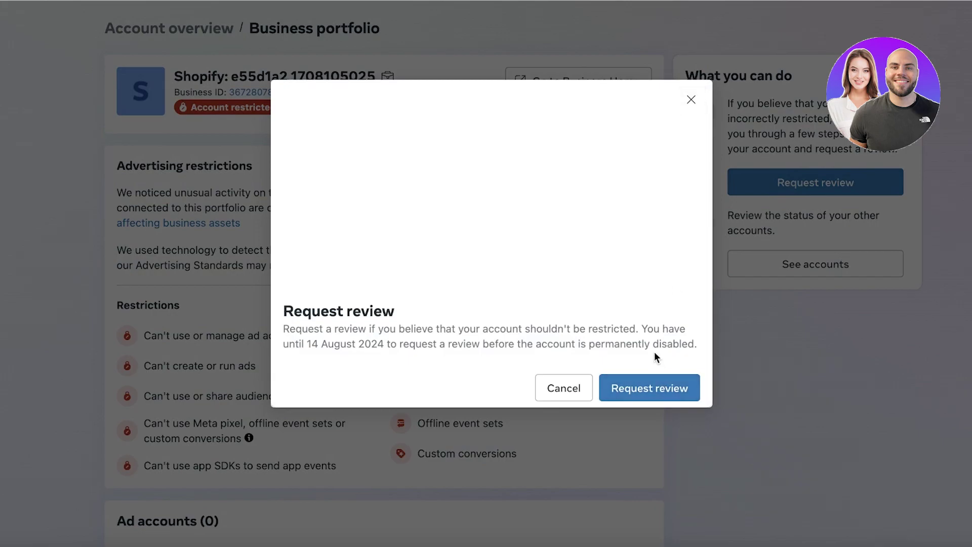
click(658, 387)
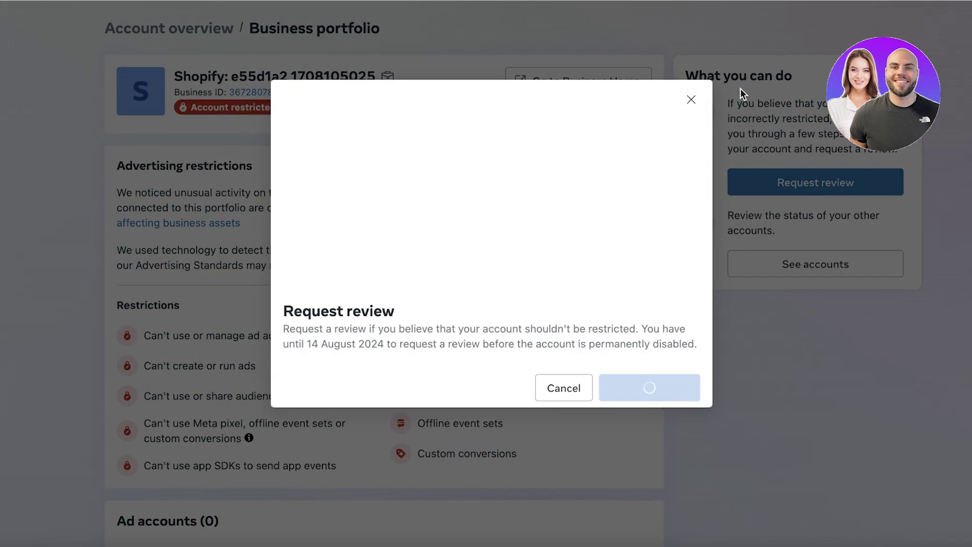
click(690, 42)
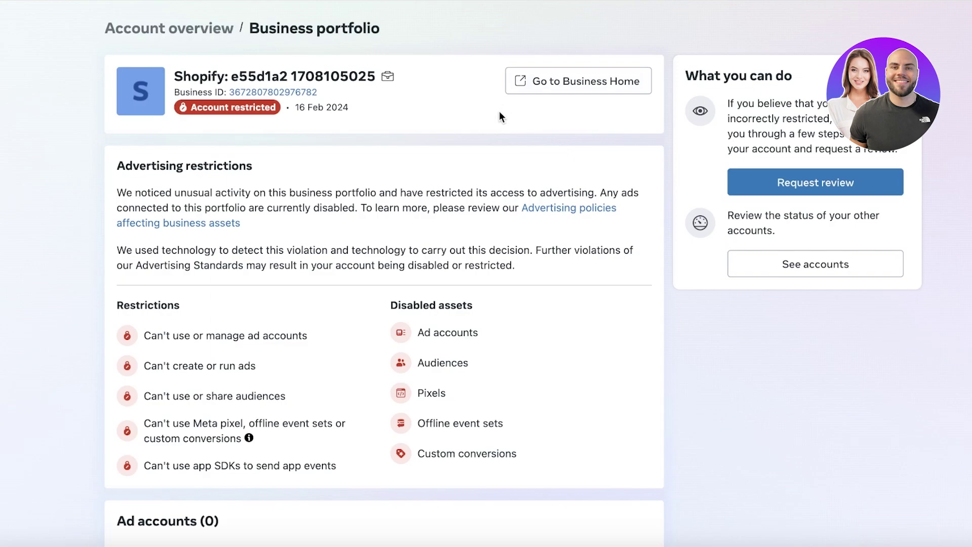
click(76, 99)
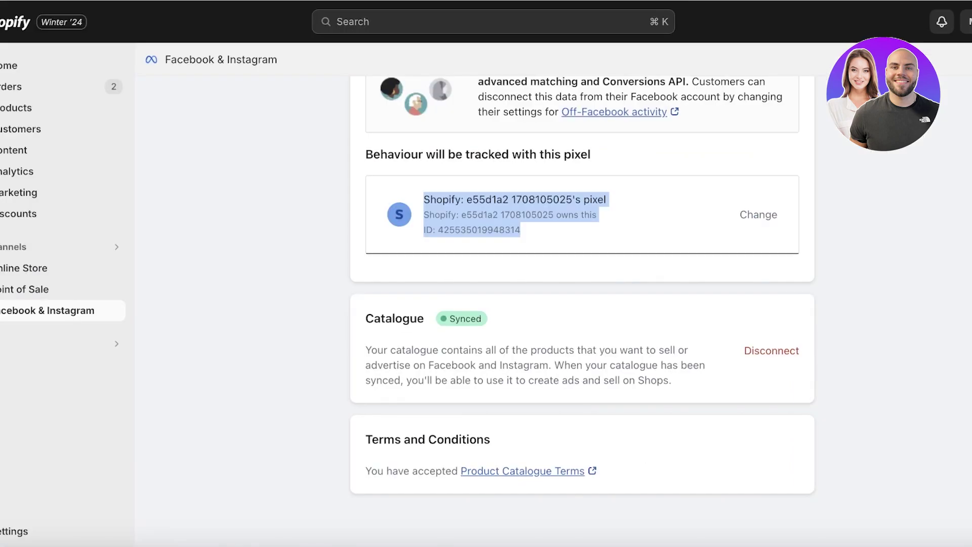
Step: Switch to the other business portfolio and scroll through its overview
scroll(582, 304, up, 5)
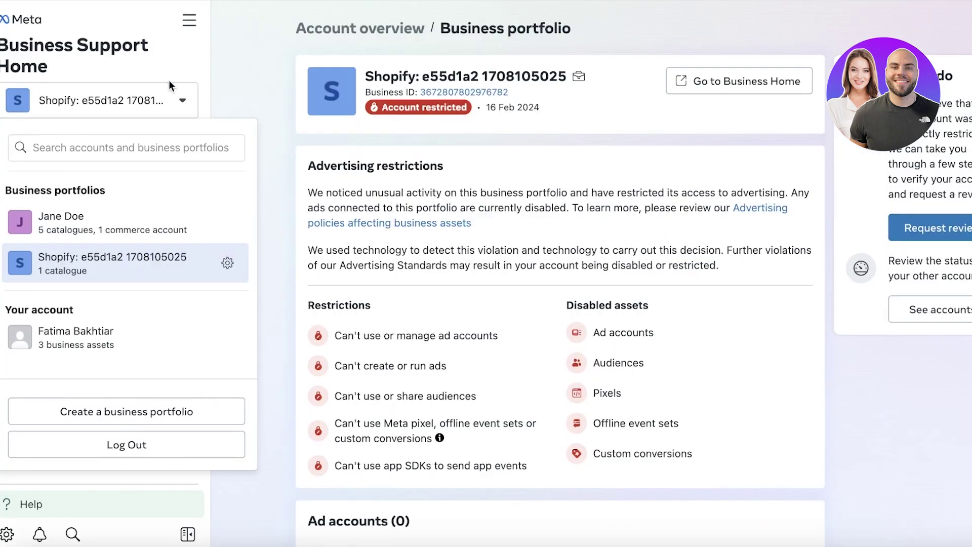
click(81, 220)
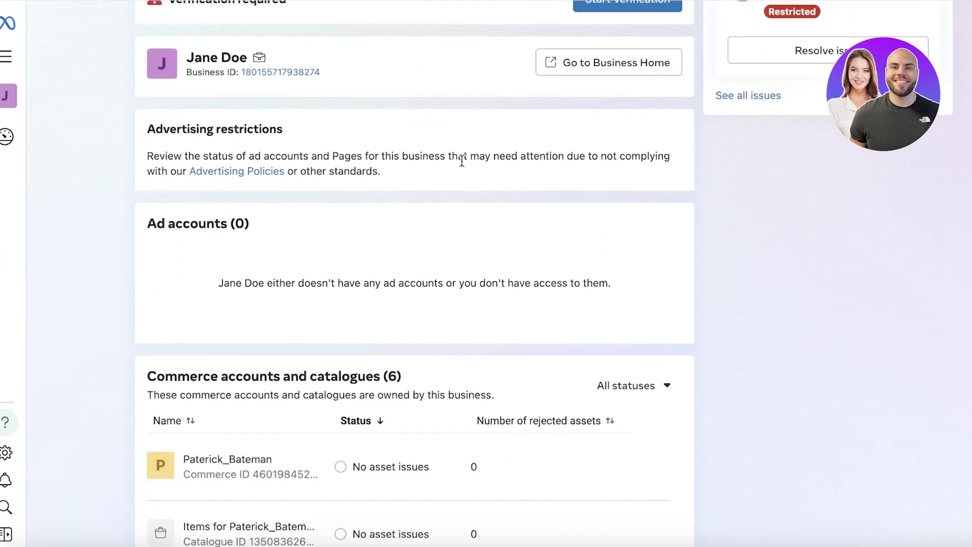
scroll(462, 161, up, 3)
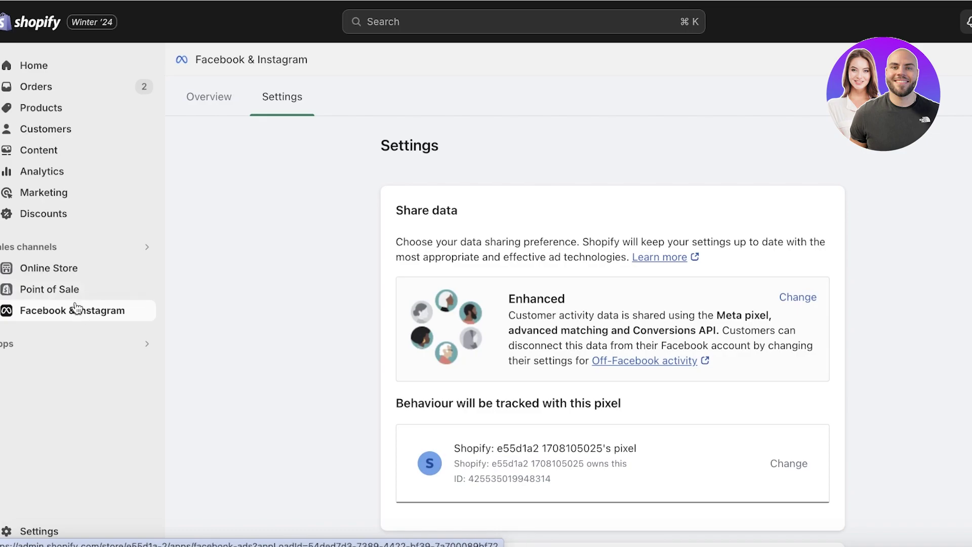
Step: Return to Shopify admin Home, where the setup guide shows 5 / 6 completed
click(66, 65)
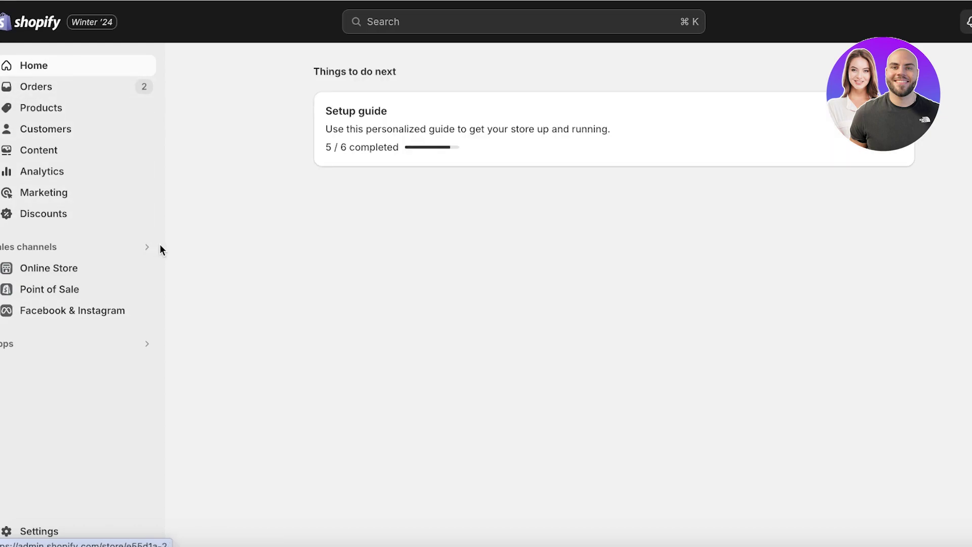